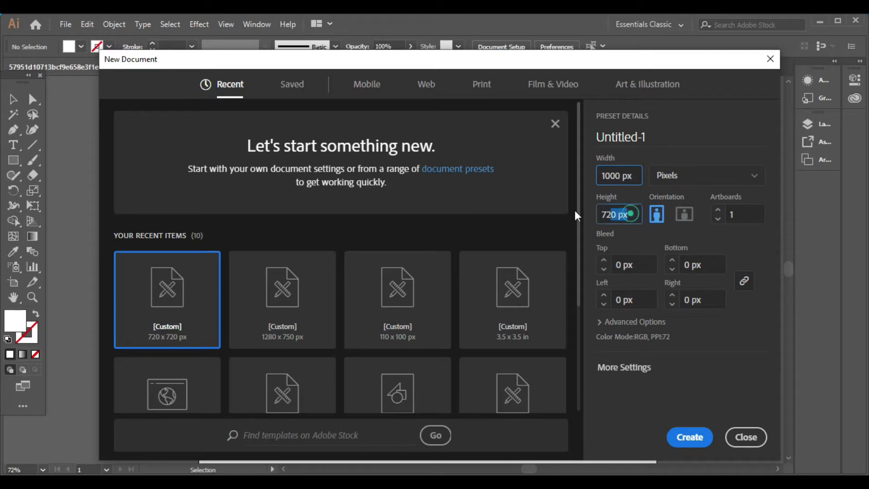
- Set the new document's height to 1000 px, name it "social media post" and create it
text(100)
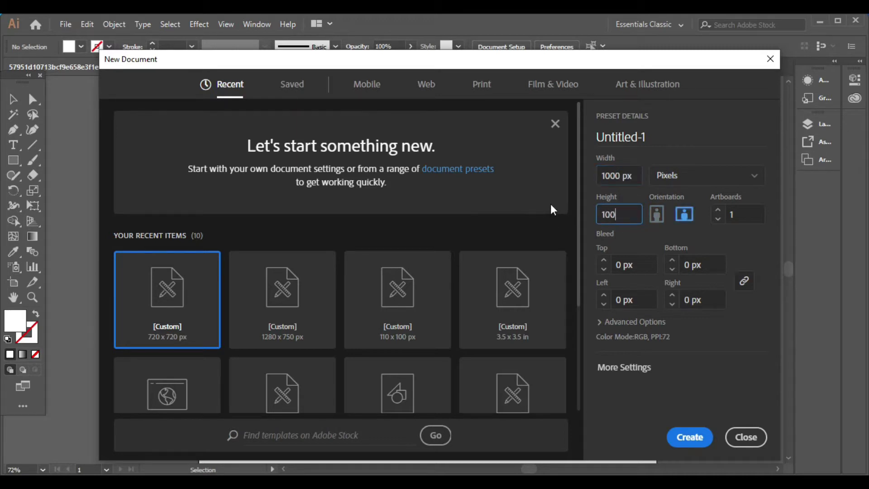
text(0)
click(654, 136)
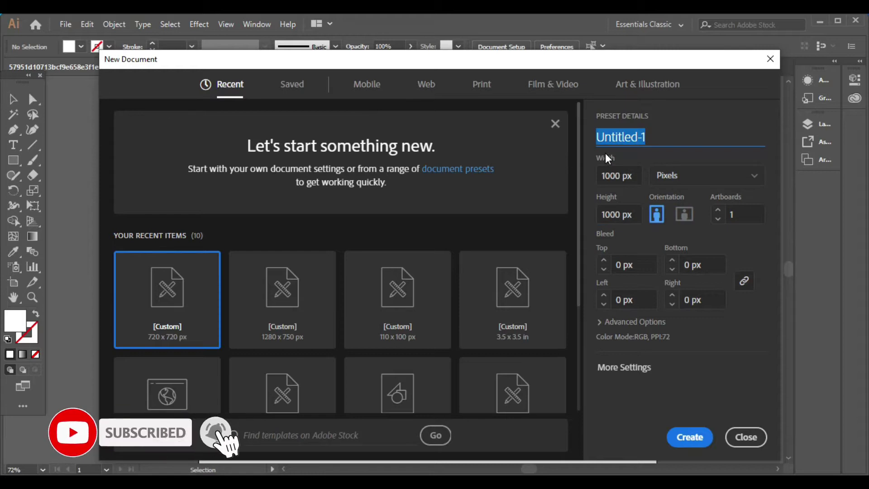
text(SO)
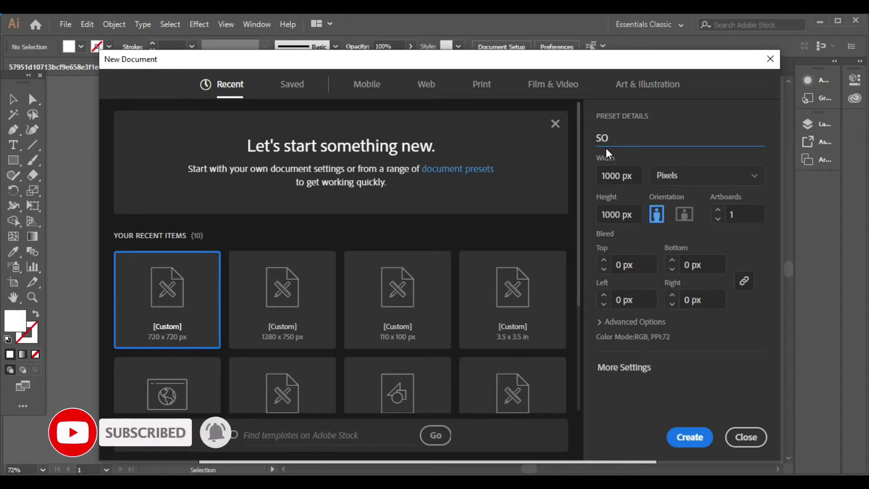
text(cia)
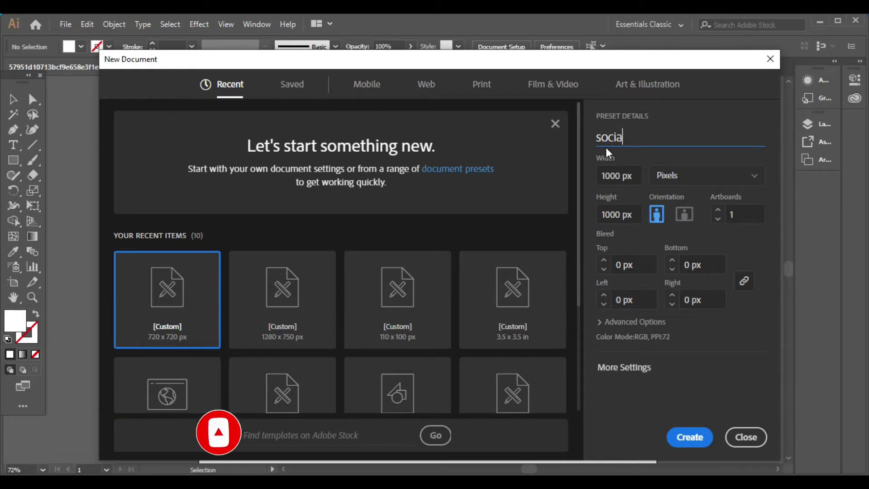
text(l m)
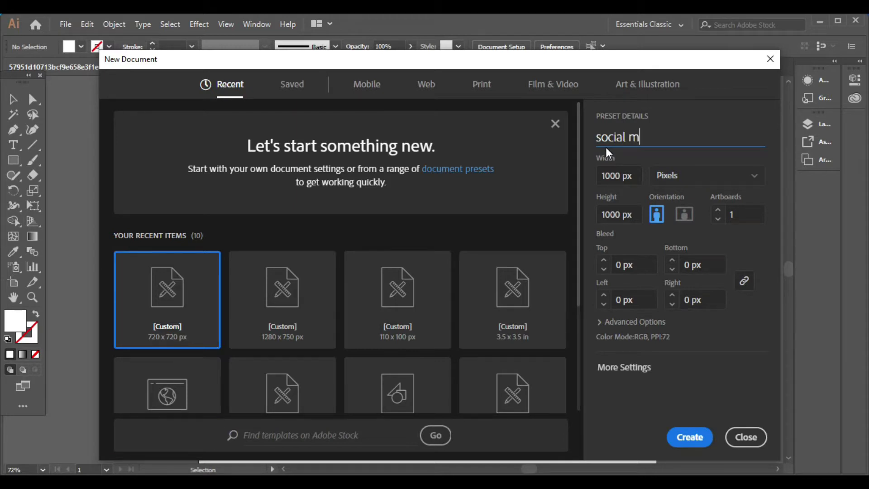
text(edia post)
click(688, 437)
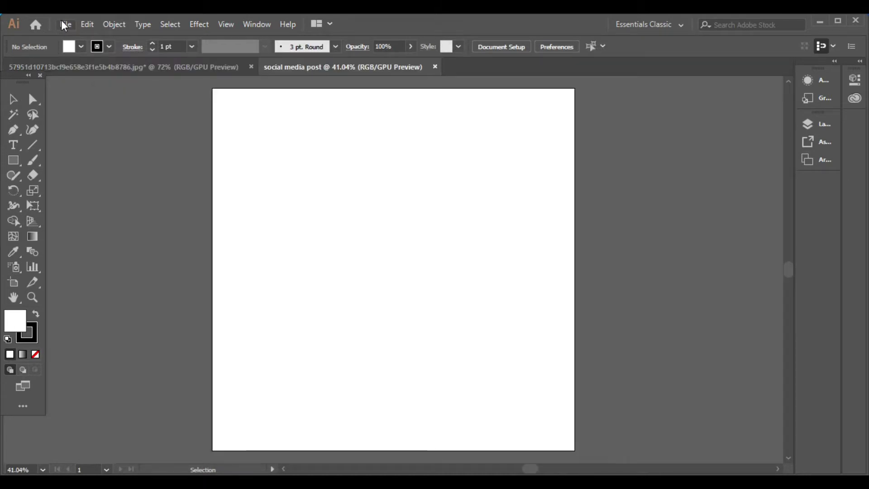
- Place the image 57951d10713bcf9e658e3f1e5b4b8786.jpg and enlarge it over the upper part of the artboard, overhanging its left edge
click(66, 25)
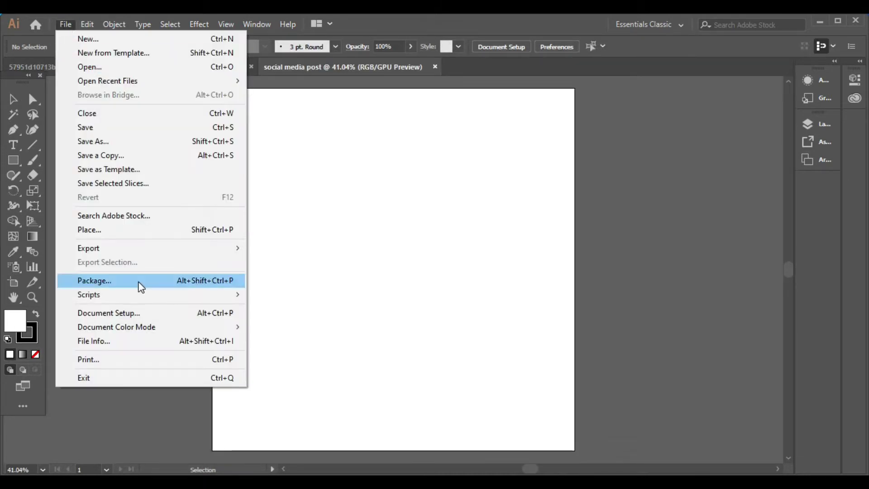
click(138, 232)
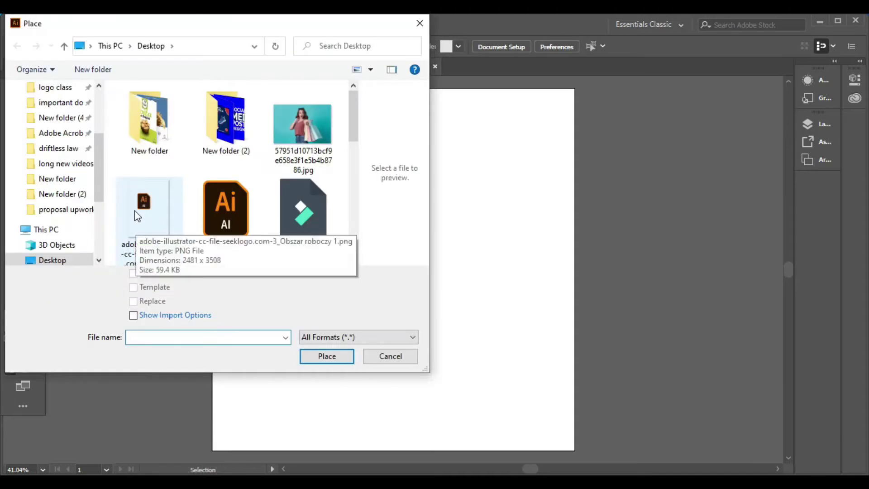
click(302, 131)
click(327, 356)
drag(125, 112, 386, 291)
drag(271, 242, 353, 216)
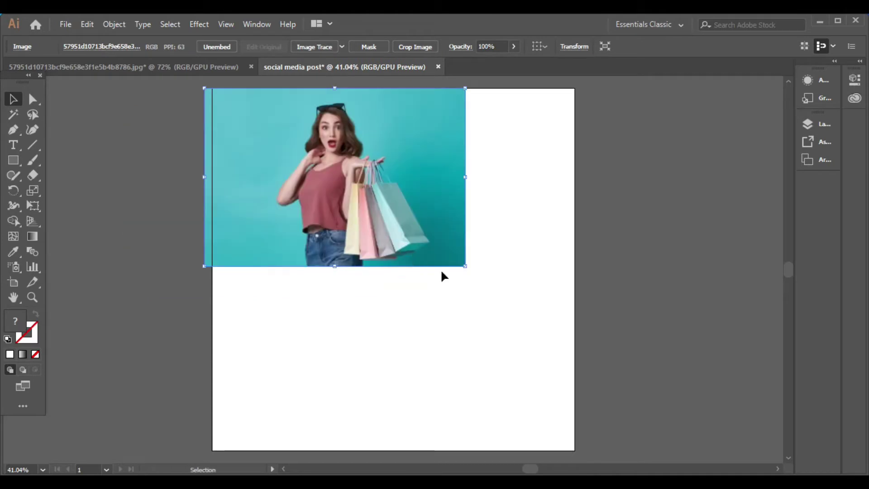
drag(465, 266, 538, 329)
drag(441, 252, 395, 264)
- Draw a large white hexagon with the Polygon tool over the woman in the photo
click(58, 198)
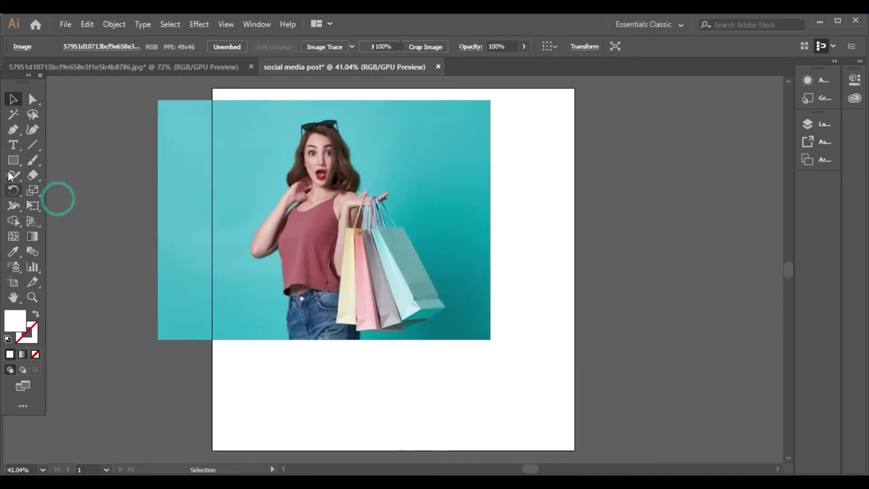
click(13, 161)
click(84, 210)
drag(306, 185, 385, 205)
key(v)
drag(334, 201, 370, 253)
click(597, 247)
- Stretch the photo downward and resize and reposition the hexagon so it covers the woman and her shopping bags
click(474, 260)
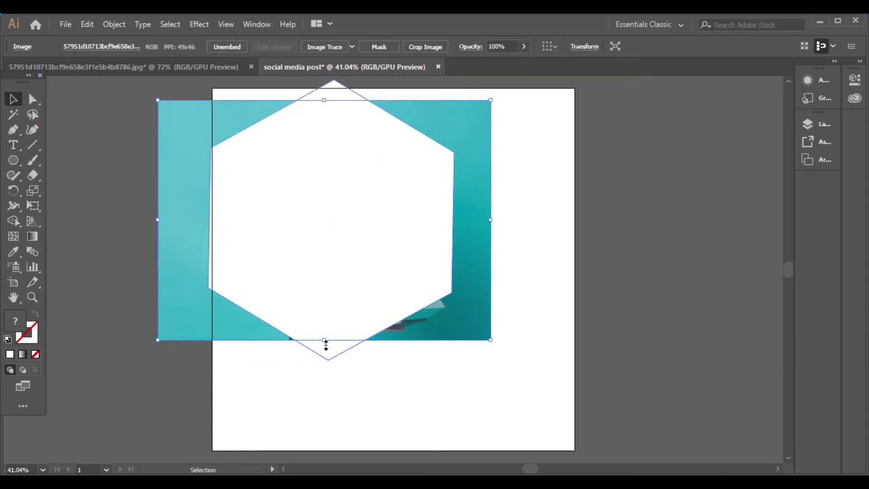
drag(324, 340, 324, 376)
drag(385, 279, 410, 278)
mouse_move(473, 101)
mouse_down()
mouse_move(472, 111)
mouse_move(466, 106)
mouse_up()
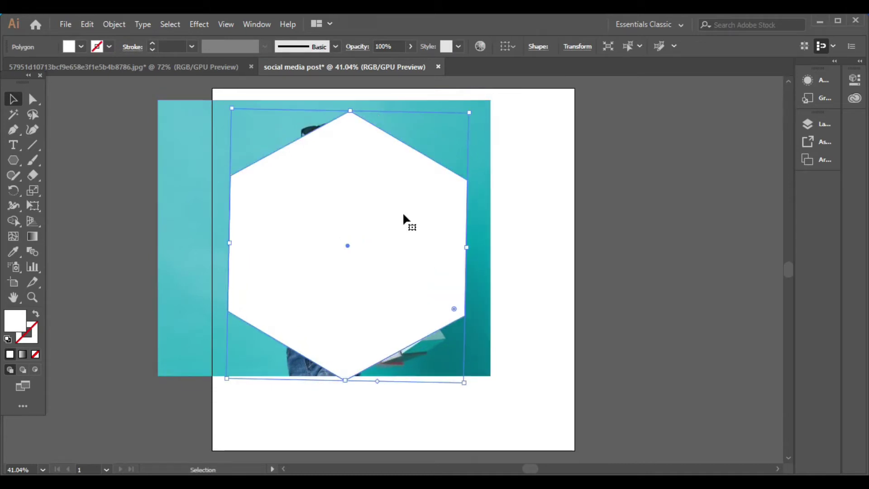
drag(403, 211, 397, 210)
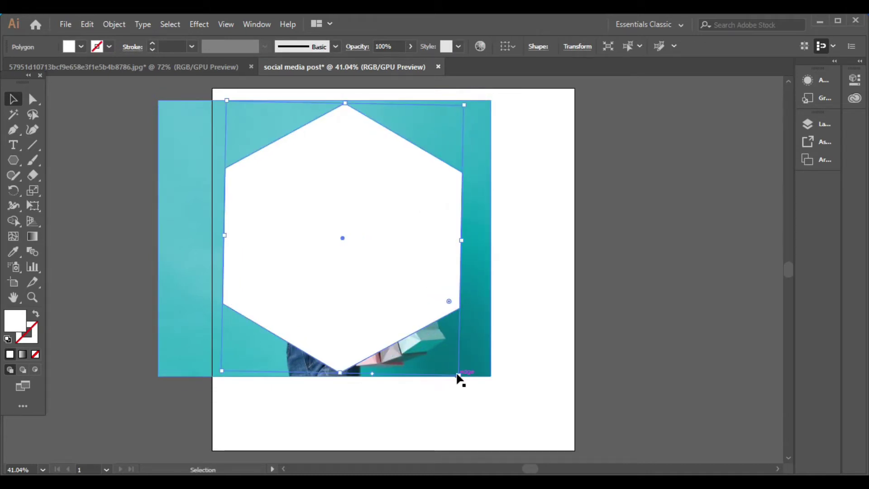
drag(460, 375, 484, 412)
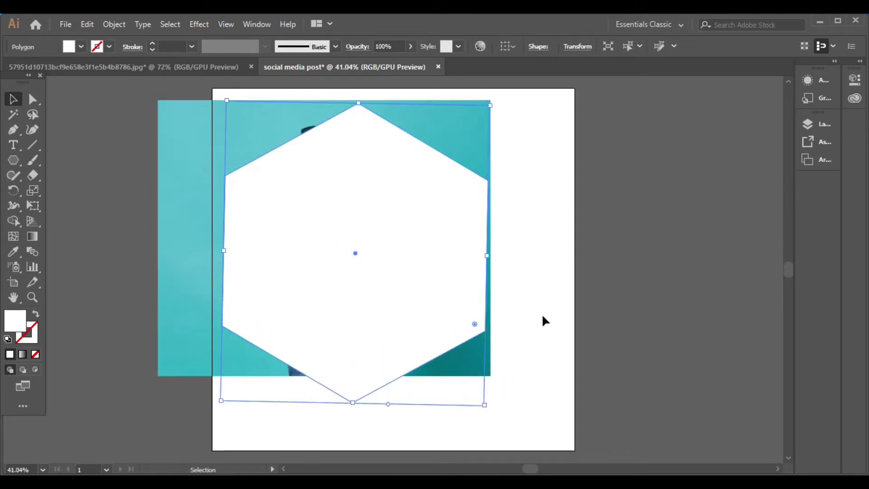
- Nudge the hexagon slightly to the left over the photo
key(Left)
key(Left)
key(Left)
key(Left)
key(Left)
key(Left)
key(Left)
key(Left)
key(Left)
key(Left)
key(Left)
key(Left)
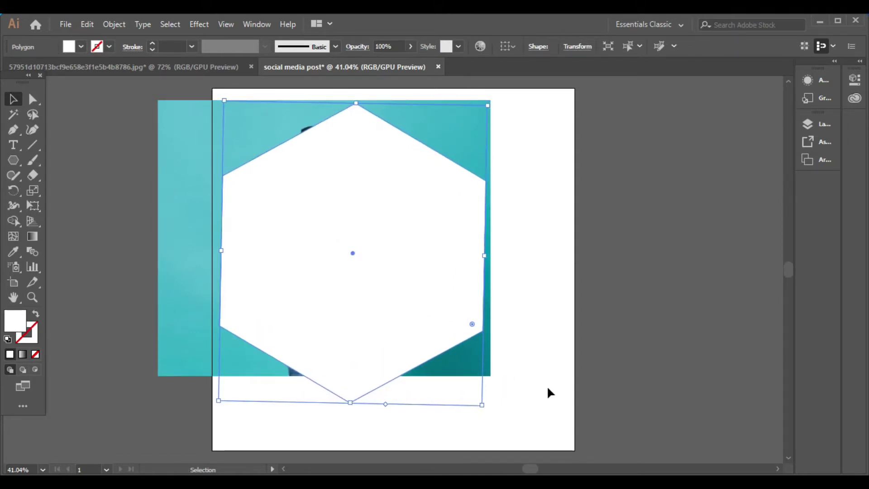
- Make a clipping mask from the hexagon and the photo, and move the clipped photo to the artboard's upper-left area
drag(549, 392, 367, 246)
right_click(368, 246)
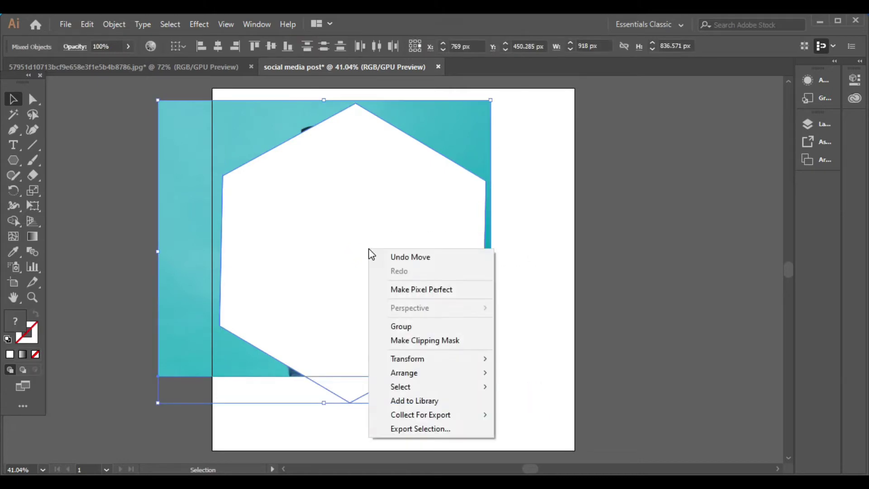
click(430, 339)
click(604, 322)
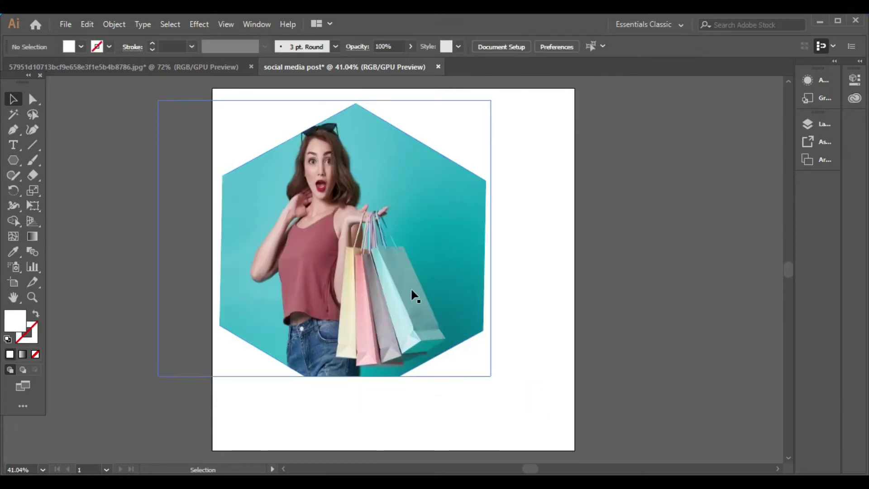
drag(411, 291, 406, 278)
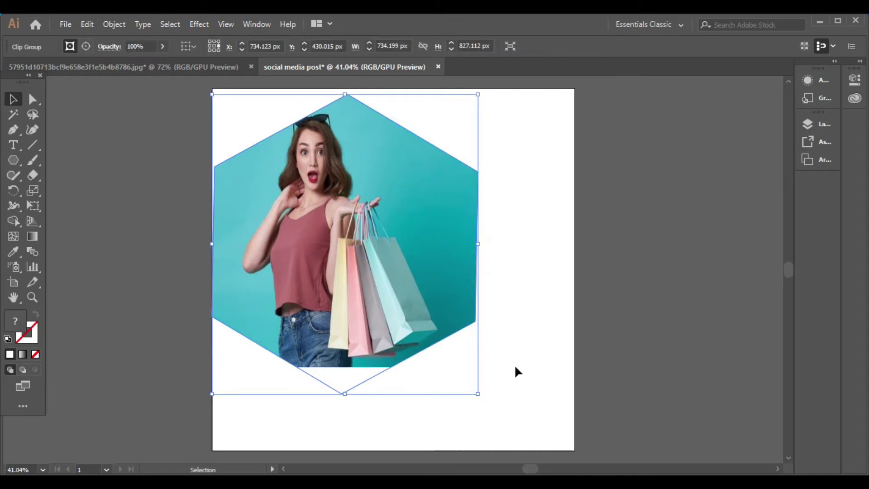
click(631, 278)
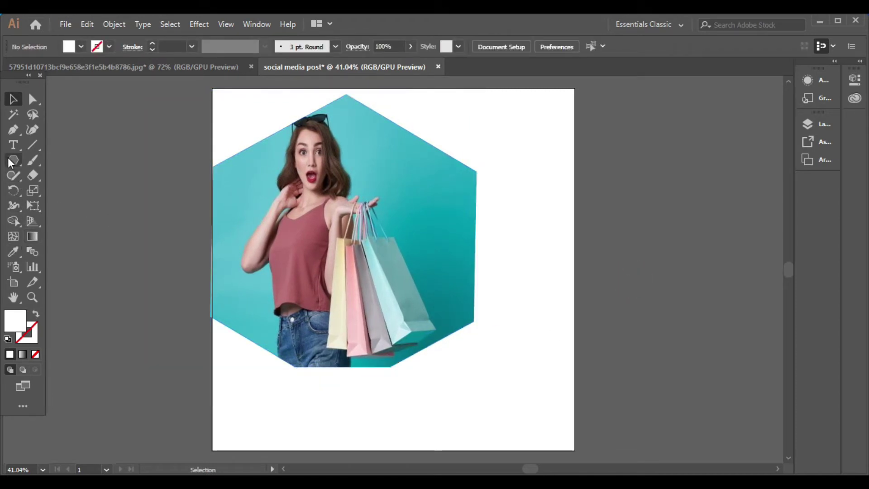
- Draw a rectangle covering the whole artboard and fill it with a medium pink, fine-tuned in the Color Picker
drag(14, 160, 78, 159)
mouse_move(213, 89)
mouse_down()
mouse_move(535, 362)
mouse_move(575, 450)
mouse_up()
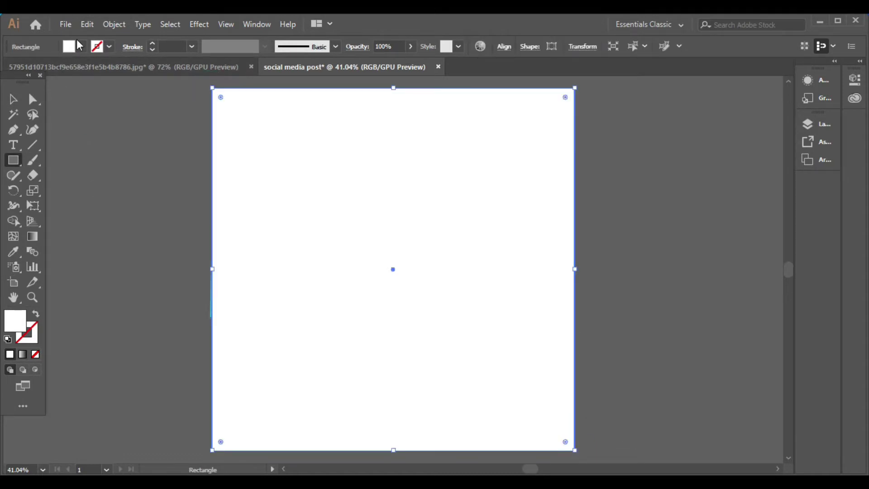
click(81, 47)
click(52, 116)
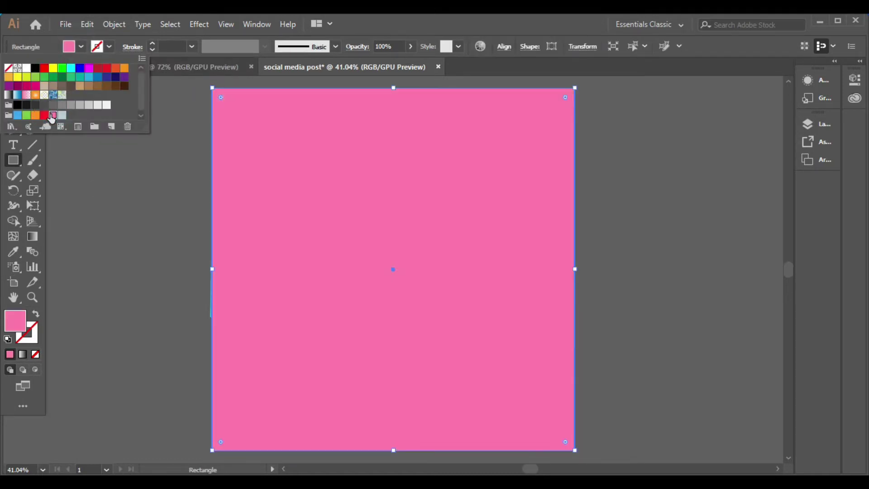
double_click(15, 323)
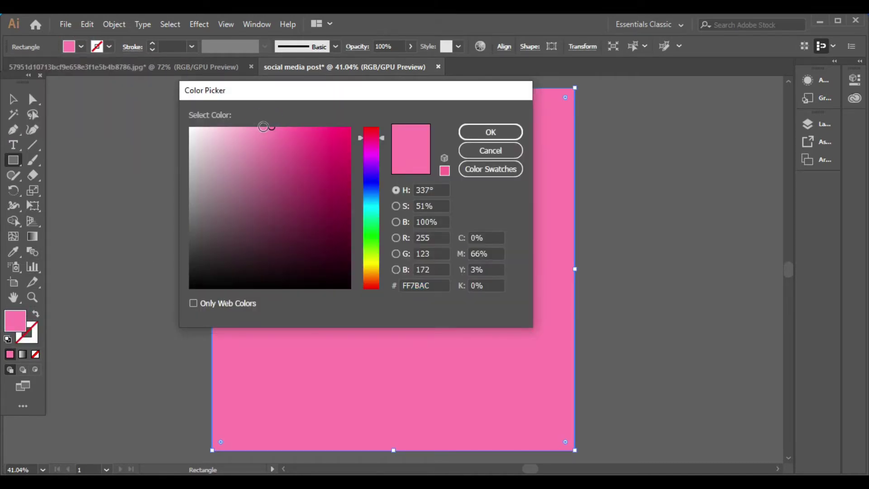
click(267, 131)
click(508, 132)
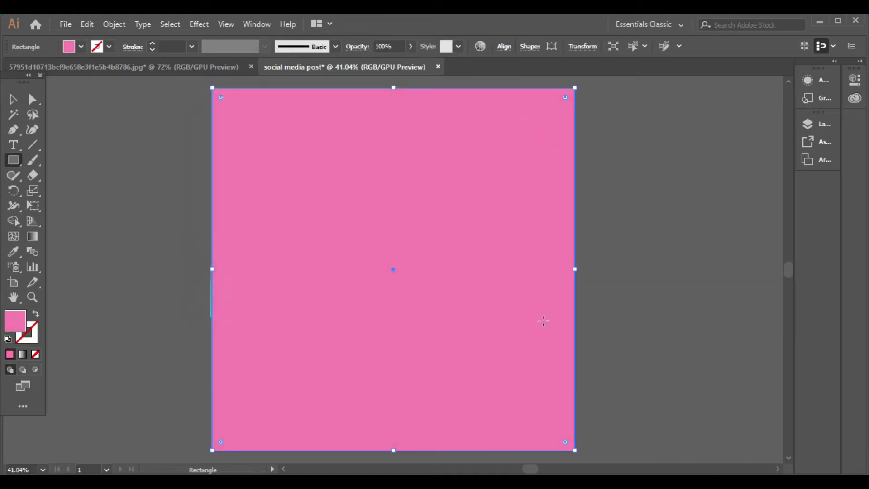
- Send the pink rectangle behind the clipped photo and move the photo up to the artboard's top edge
right_click(400, 273)
mouse_move(434, 412)
click(560, 451)
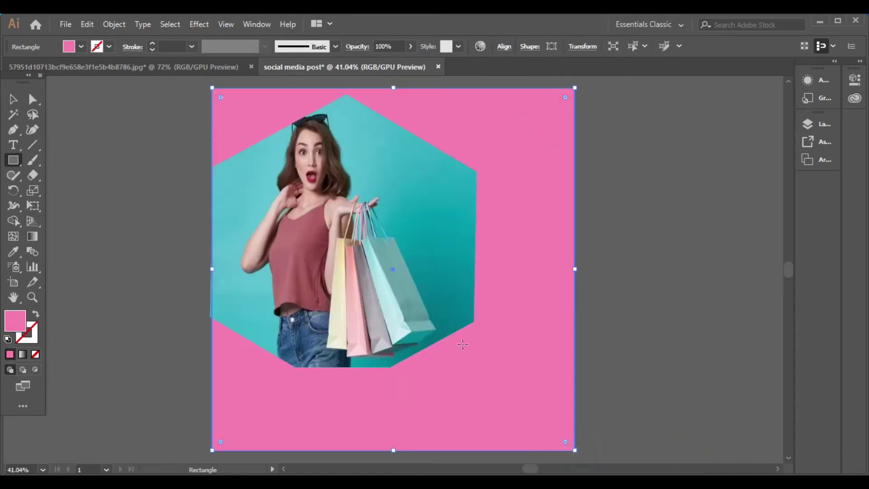
click(12, 101)
click(669, 234)
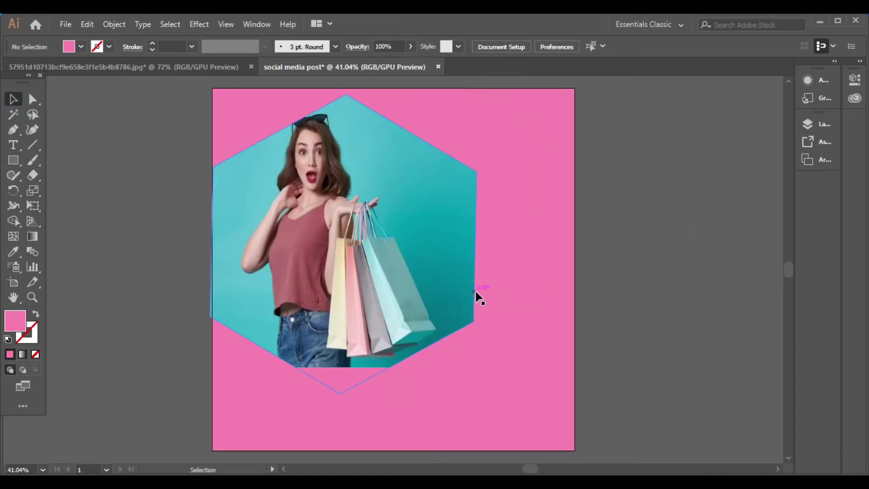
drag(448, 286, 446, 278)
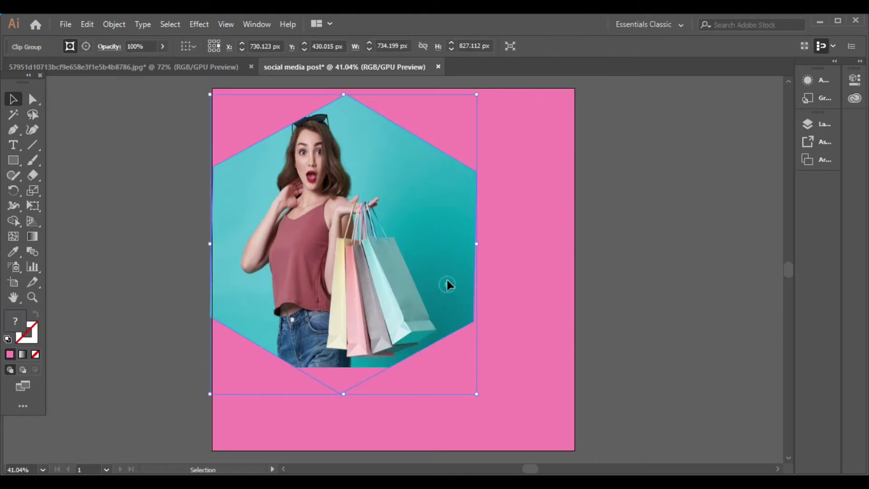
click(665, 290)
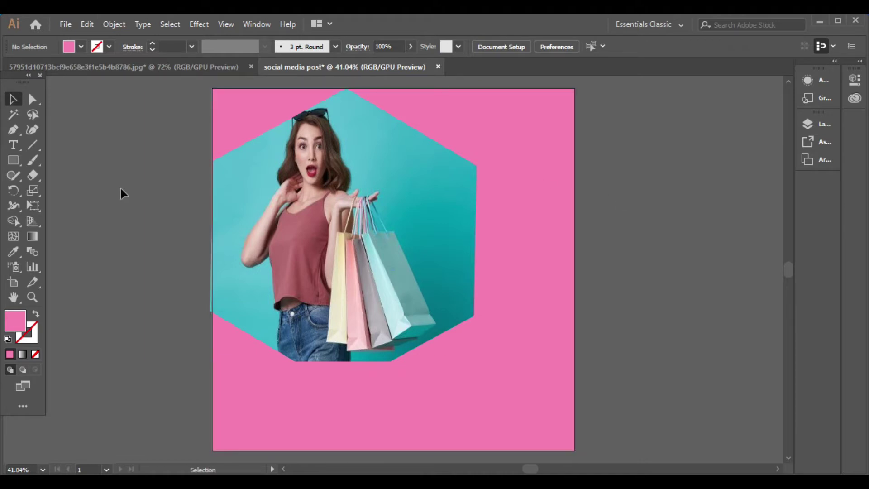
- Draw a closed triangle with the Pen tool over the artboard's upper-right corner, from the hexagon's top point to midway down the right edge
click(13, 129)
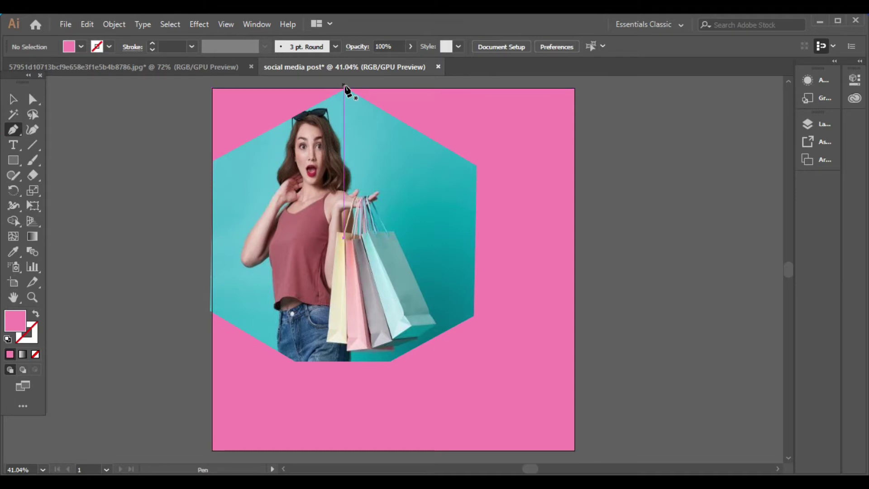
click(344, 89)
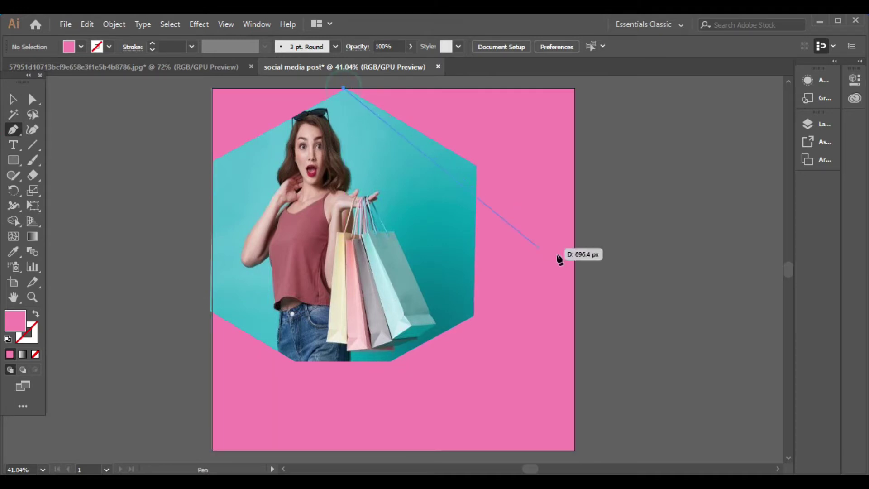
click(575, 275)
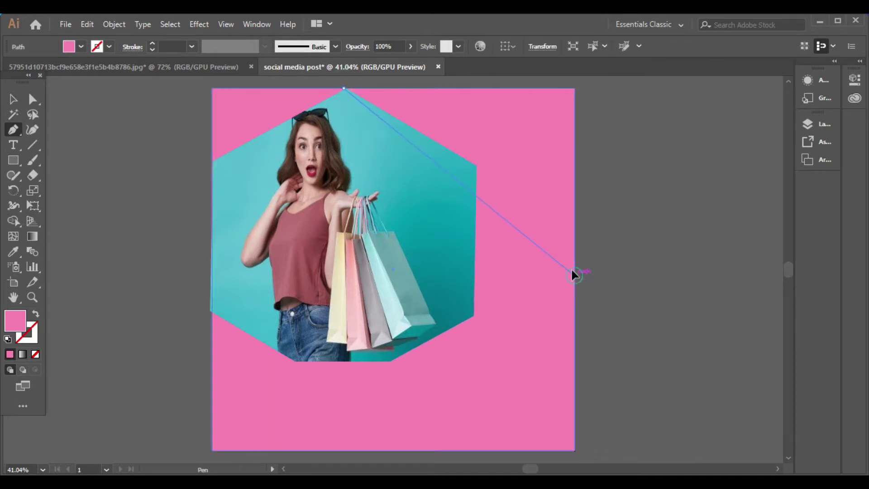
click(575, 89)
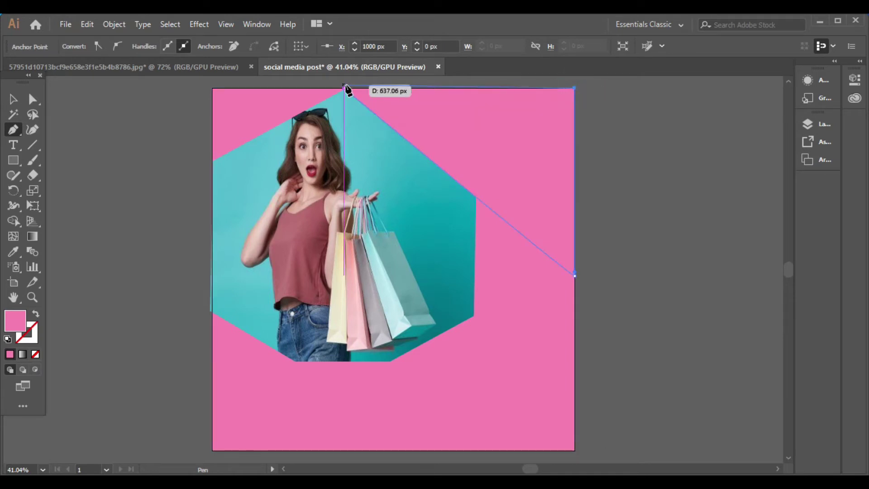
click(344, 87)
click(14, 98)
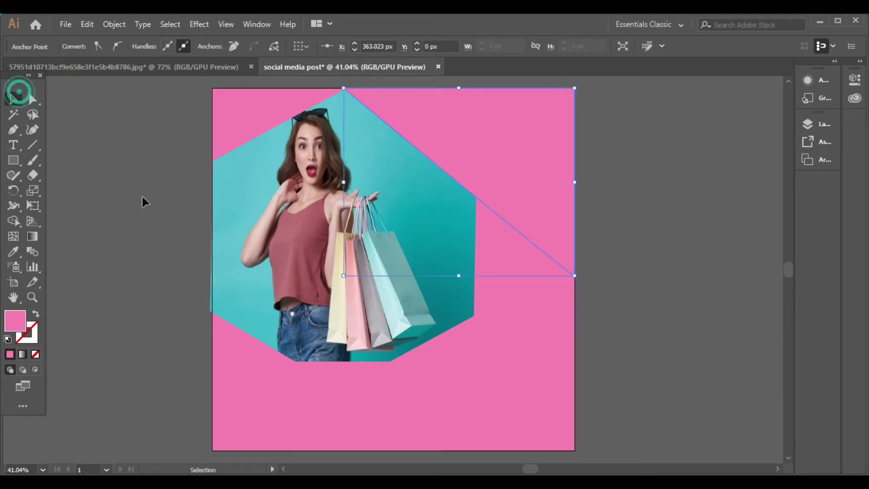
- Fill the triangle in the upper-right corner with a dark navy blue swatch
click(155, 241)
click(491, 171)
click(80, 46)
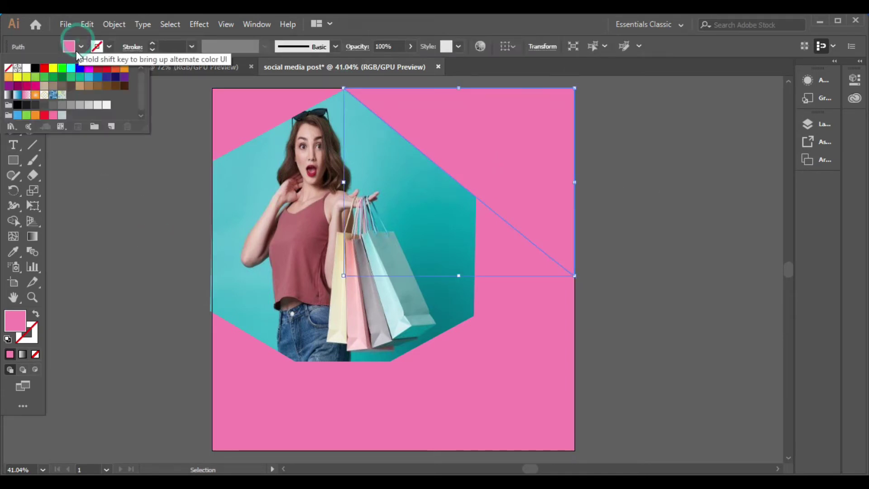
click(116, 77)
click(430, 181)
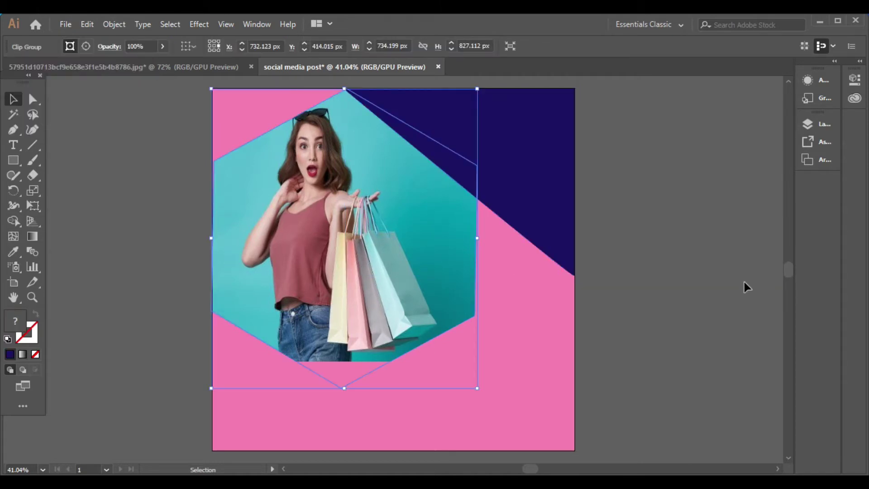
click(744, 282)
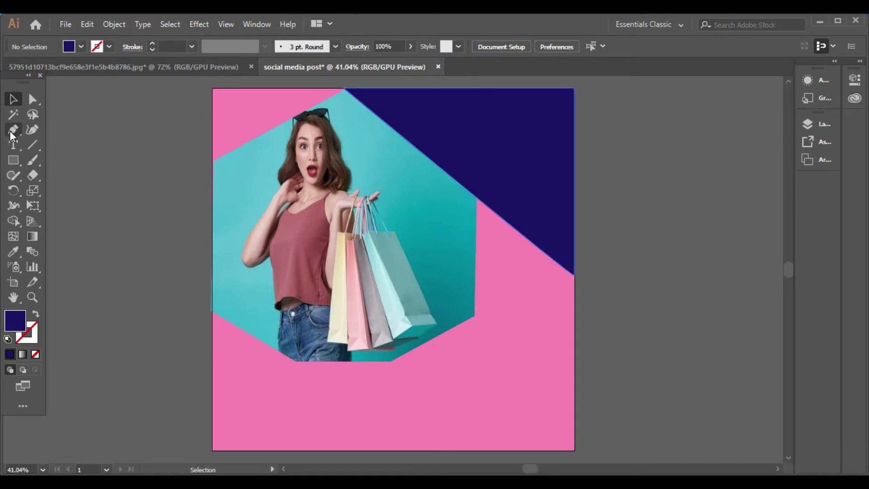
- Draw a closed S-curved shape with the Pen tool from the artboard's right edge, under the photo to its left edge, and around both bottom corners
drag(10, 131, 96, 131)
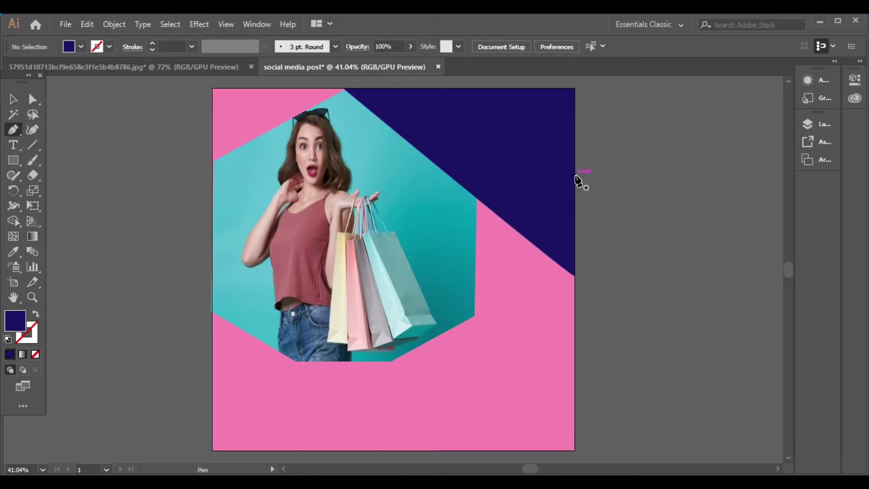
click(575, 175)
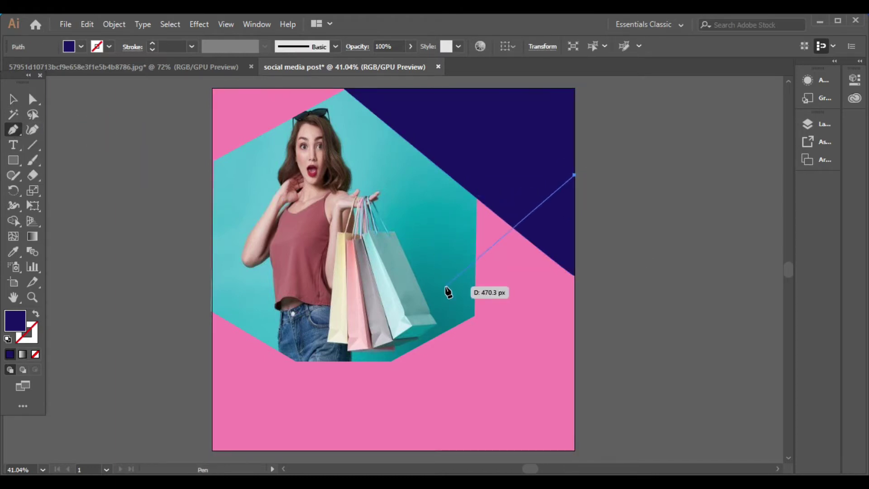
drag(445, 286, 450, 424)
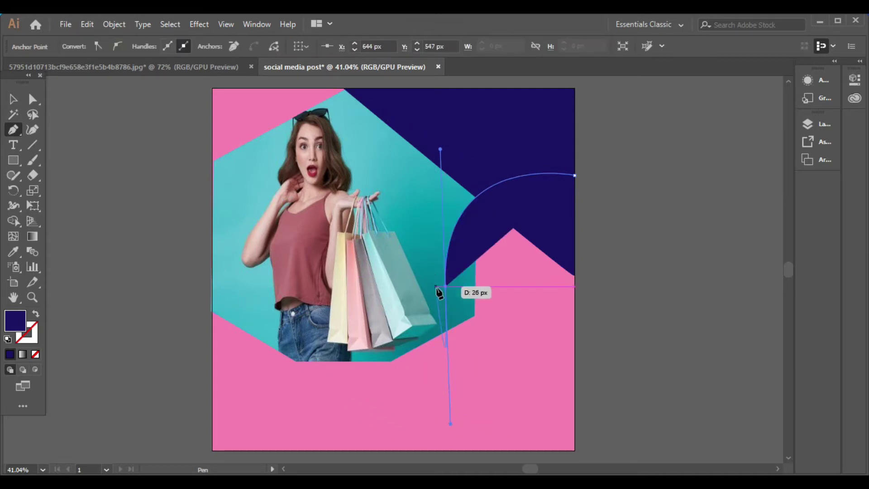
click(446, 286)
drag(306, 355, 195, 309)
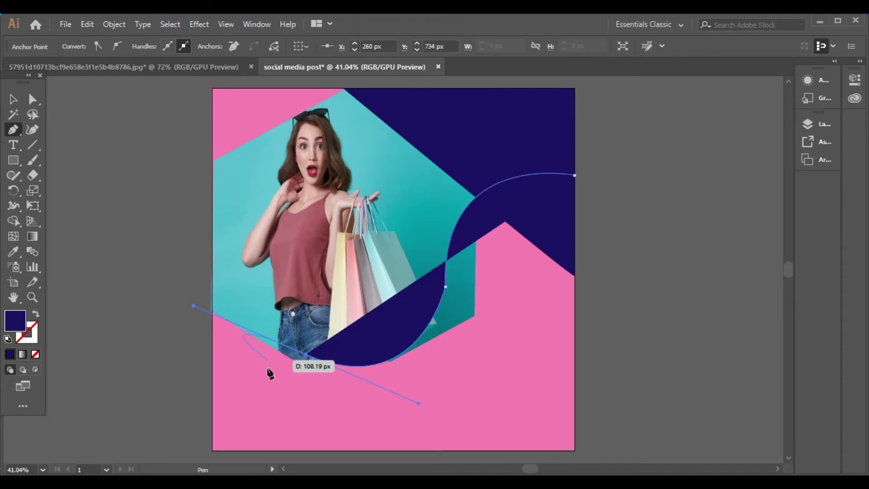
click(212, 312)
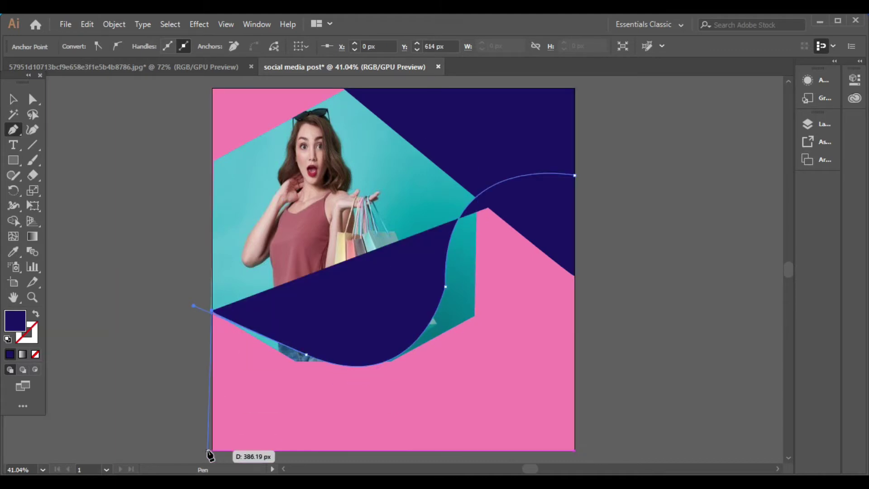
click(212, 451)
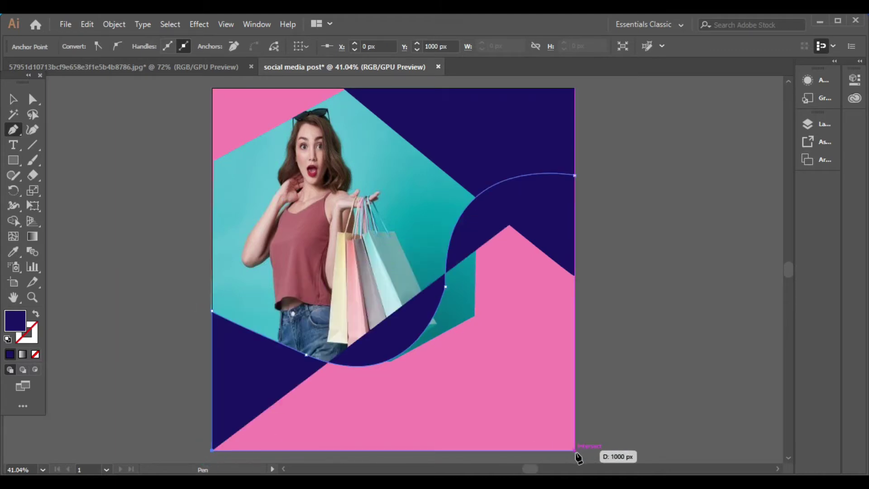
click(575, 451)
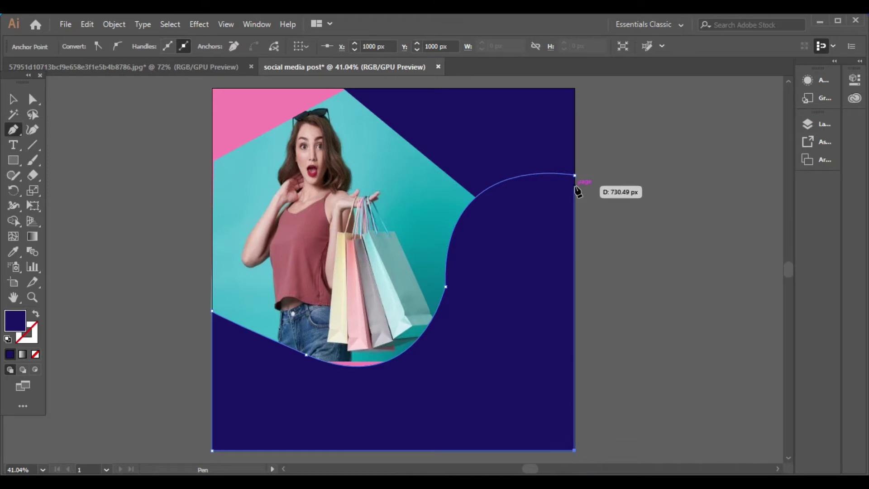
click(575, 175)
- Fill the curved shape with the background pink using the Eyedropper and stretch its top edge slightly upward
click(13, 251)
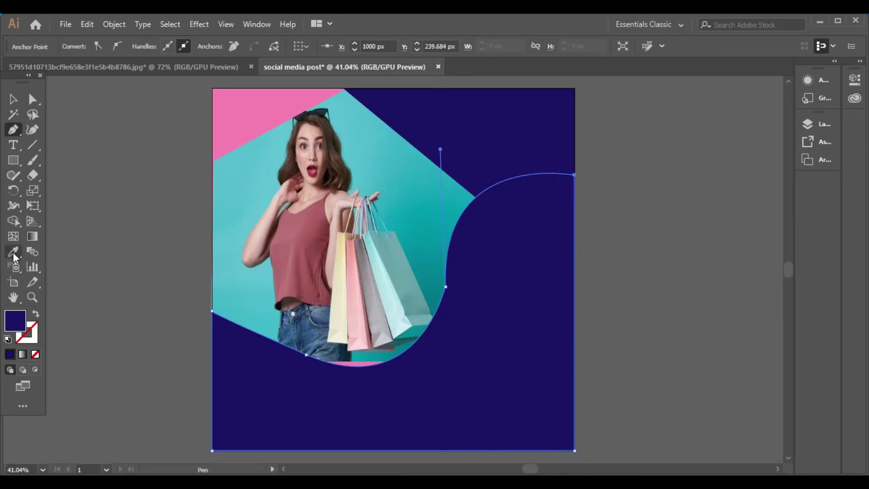
click(235, 119)
click(13, 100)
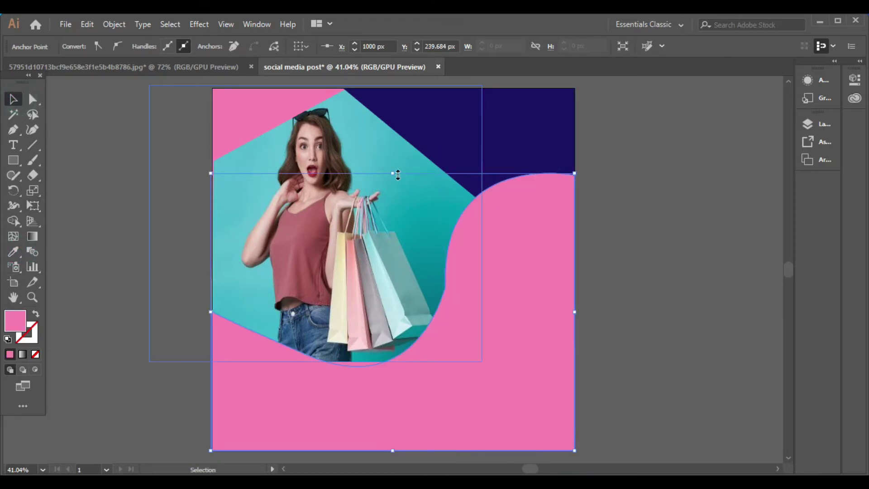
drag(394, 174, 393, 167)
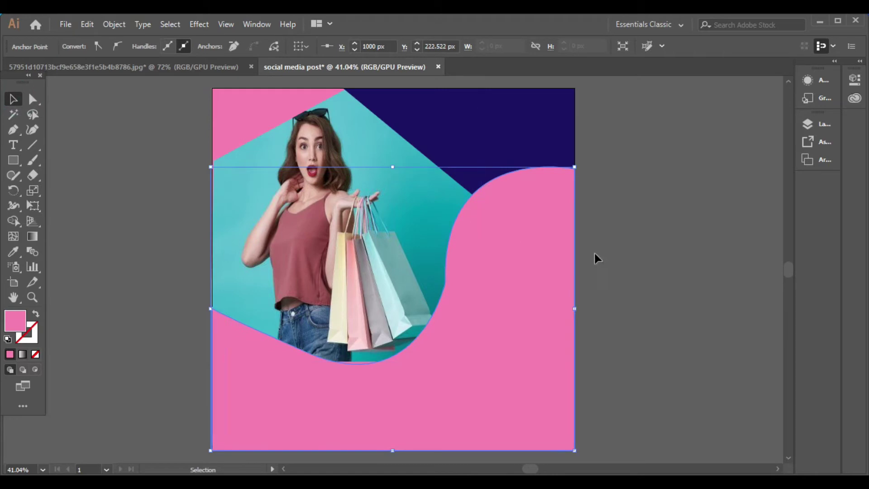
- Smooth the pink shape's curve beside the shopping bags with the Smooth tool
click(17, 176)
click(64, 206)
drag(458, 284, 430, 317)
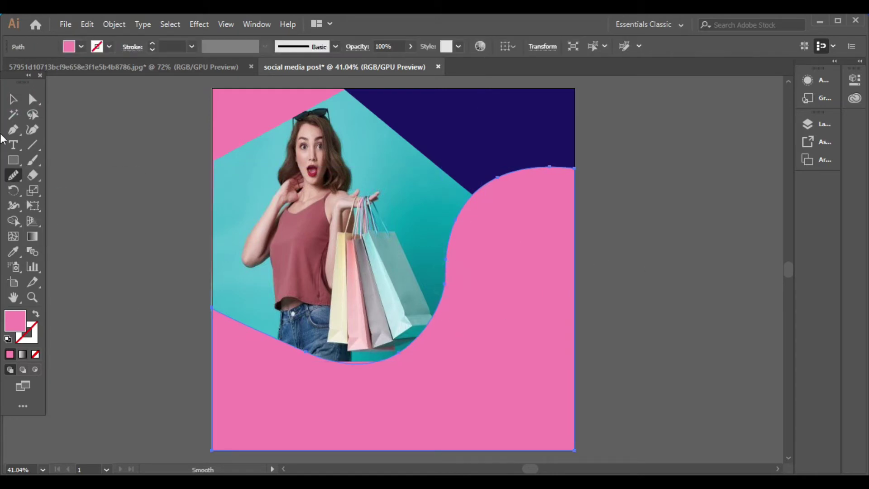
- Bring the dark blue corner triangle in front of the pink curved shape
click(13, 99)
click(398, 104)
key(ctrl+shift+bracketright)
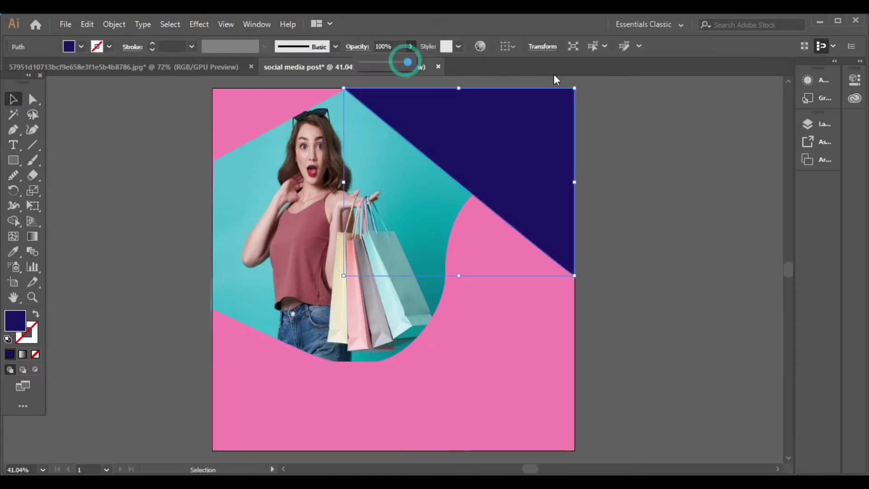
click(727, 156)
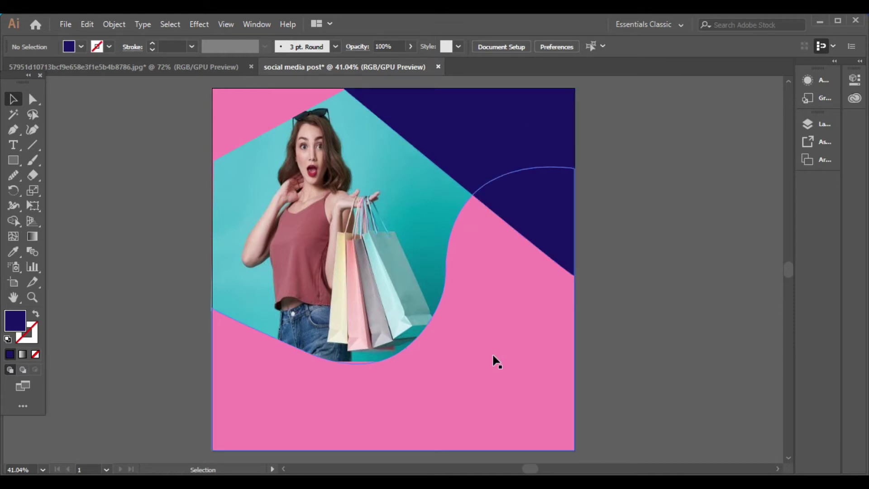
- Draw a diagonal line just inside the dark blue triangle's slanted edge, with a pink stroke of 2.029 pt
click(13, 130)
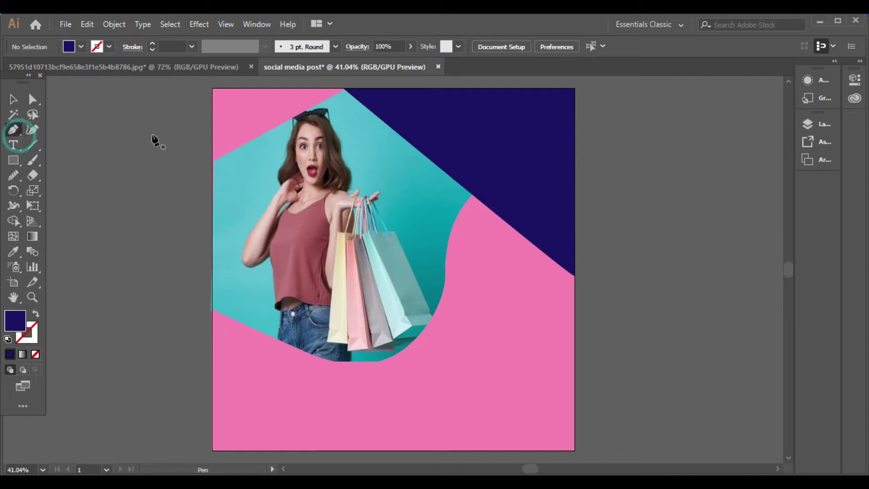
click(354, 89)
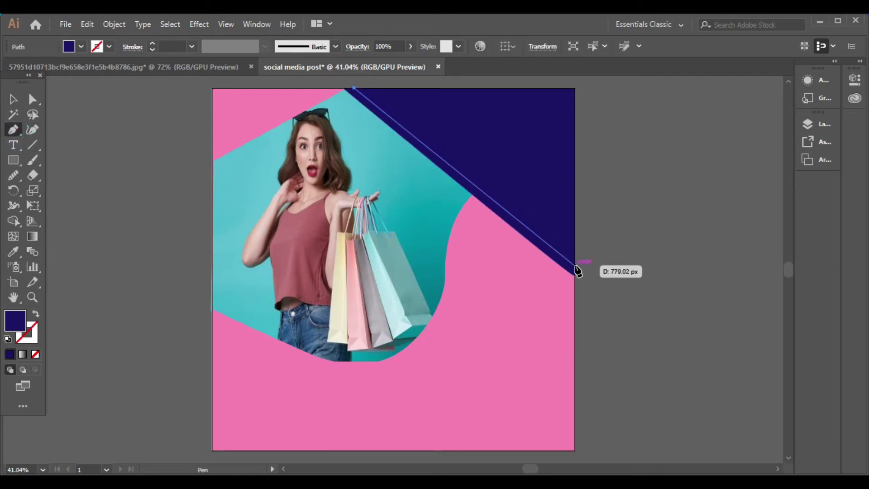
click(578, 271)
click(13, 99)
scroll(213, 141, up, 3)
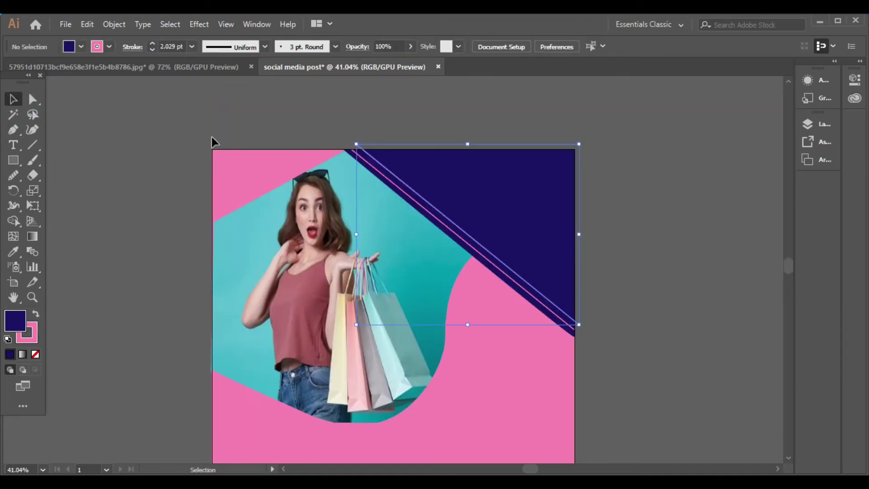
- Duplicate the pink diagonal line repeatedly at even spacing until the stripes cover the whole dark blue triangle
click(87, 24)
click(97, 68)
click(84, 24)
click(136, 113)
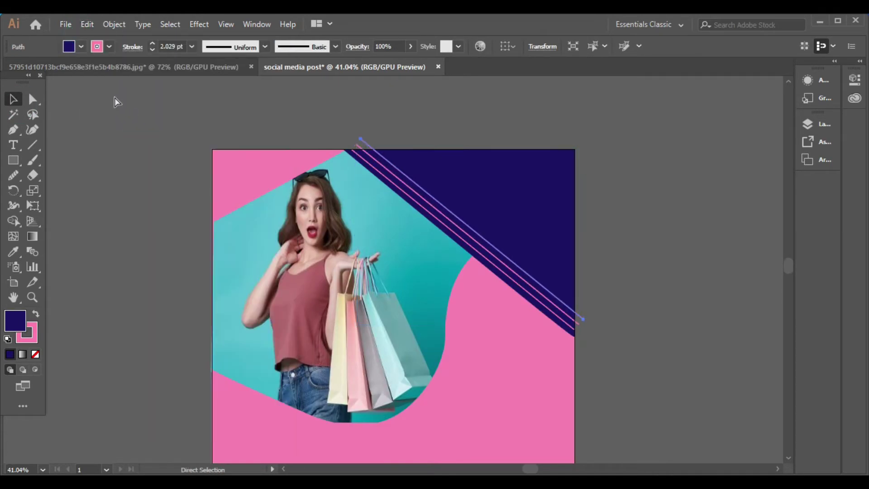
key(ctrl+d)
key(ctrl+d)
key(ctrl+d)
key(ctrl+d)
key(ctrl+d)
key(ctrl+d)
key(ctrl+d)
key(ctrl+d)
key(ctrl+d)
key(ctrl+d)
key(ctrl+d)
key(ctrl+d)
key(ctrl+d)
key(ctrl+d)
key(ctrl+d)
key(ctrl+d)
key(ctrl+d)
key(ctrl+d)
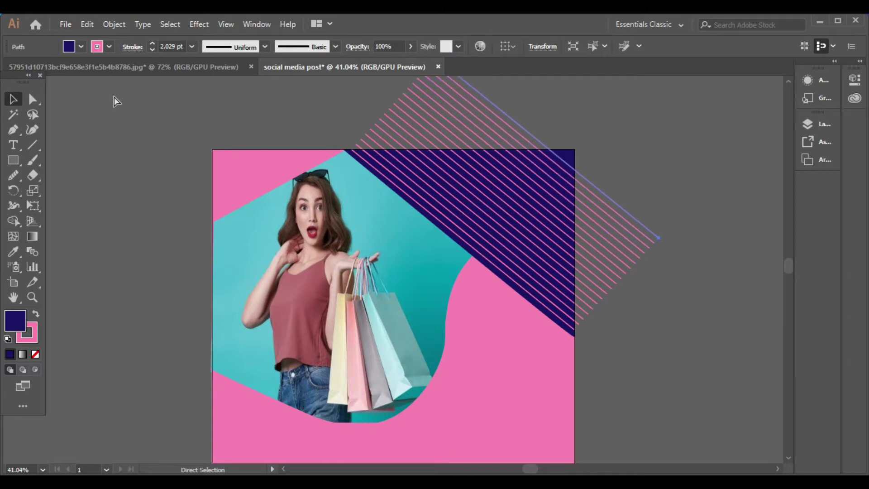
key(ctrl+d)
click(612, 172)
scroll(603, 328, down, 2)
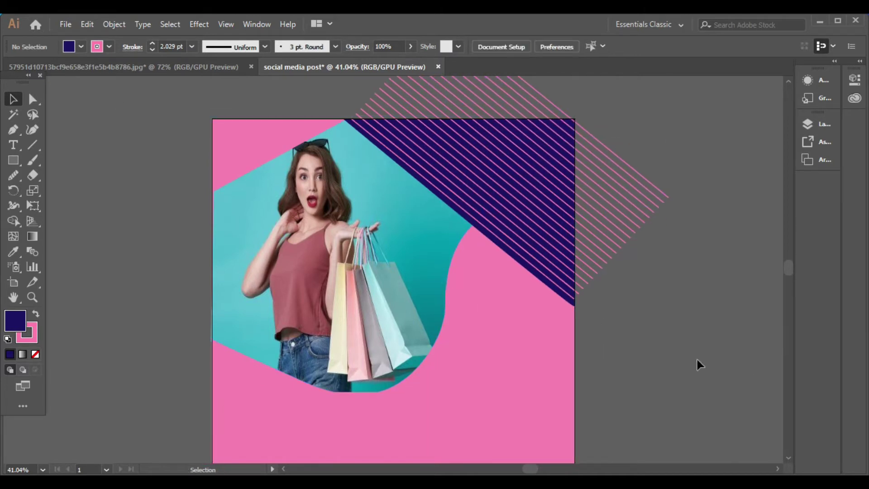
- Draw a closed pink triangle with the Pen tool over the artboard's upper-left corner, reaching the dark blue triangle's top point
click(248, 171)
click(163, 174)
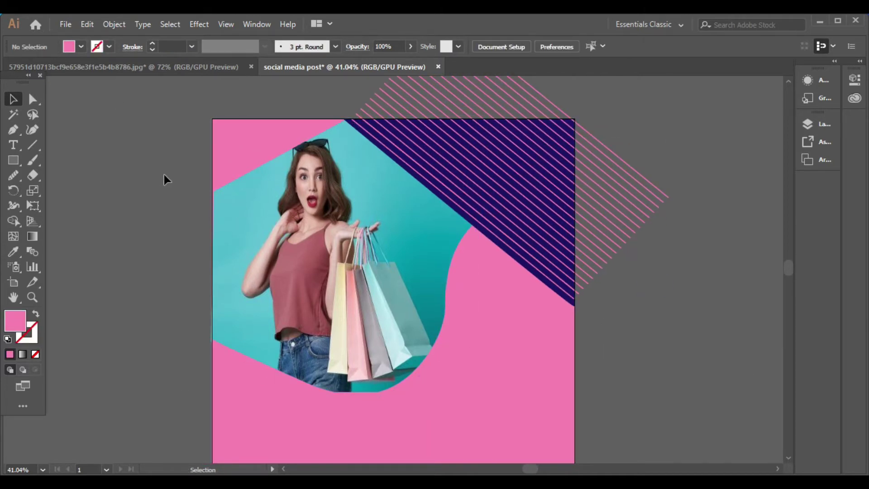
click(13, 130)
click(211, 209)
drag(343, 119, 219, 126)
click(211, 209)
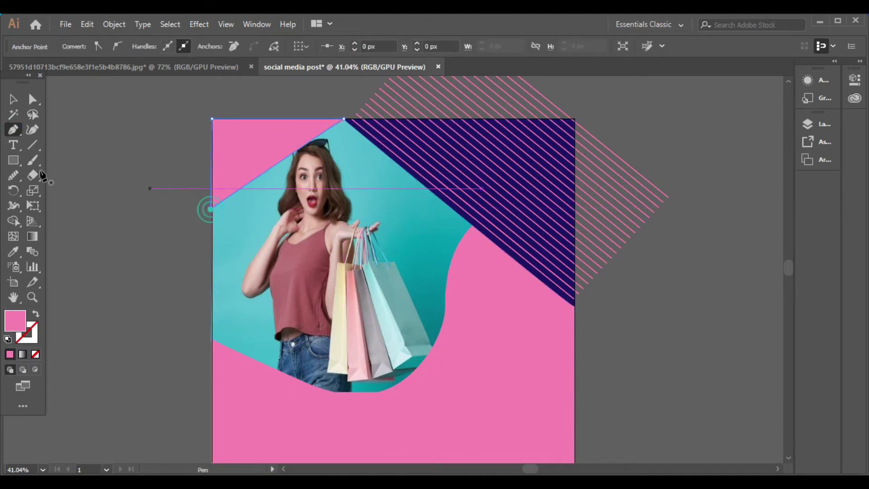
key(v)
click(96, 147)
scroll(64, 156, down, 2)
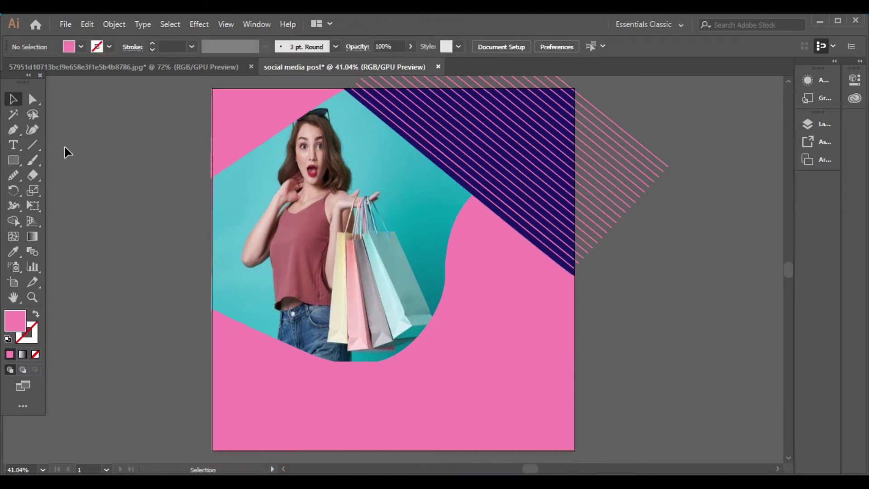
- Add the text "COMPANY NAME" with a second line "PLACEE" in the pink upper-left corner and enlarge it to 26 pt
click(9, 149)
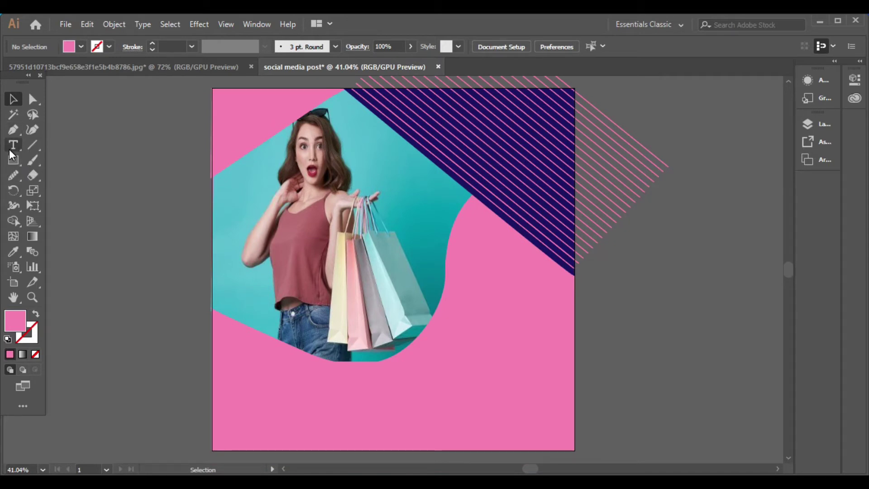
click(226, 105)
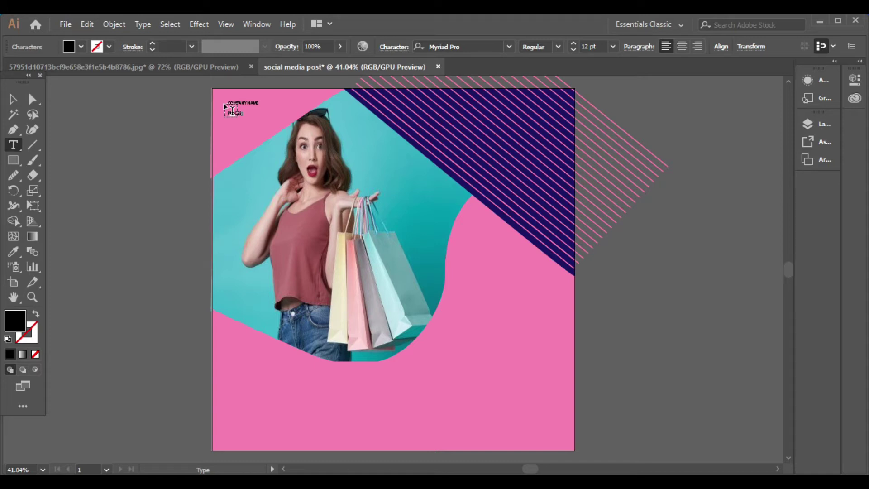
key(Escape)
click(575, 41)
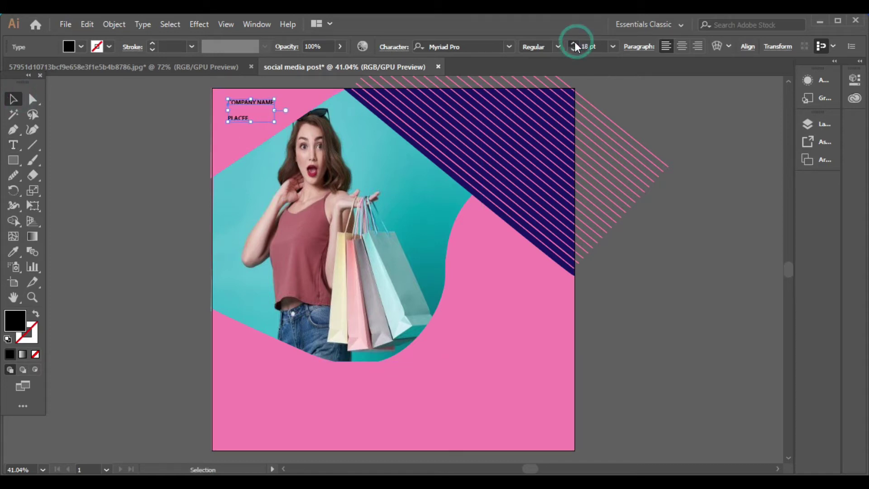
click(574, 44)
click(69, 148)
- Delete the second line "PLACEE" from the company name text
click(13, 145)
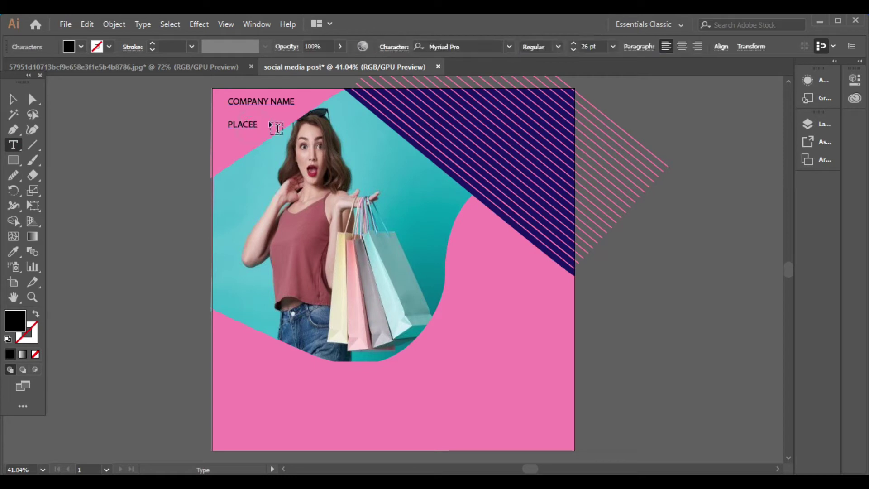
key(BackSpace)
key(BackSpace)
key(BackSpace)
click(14, 98)
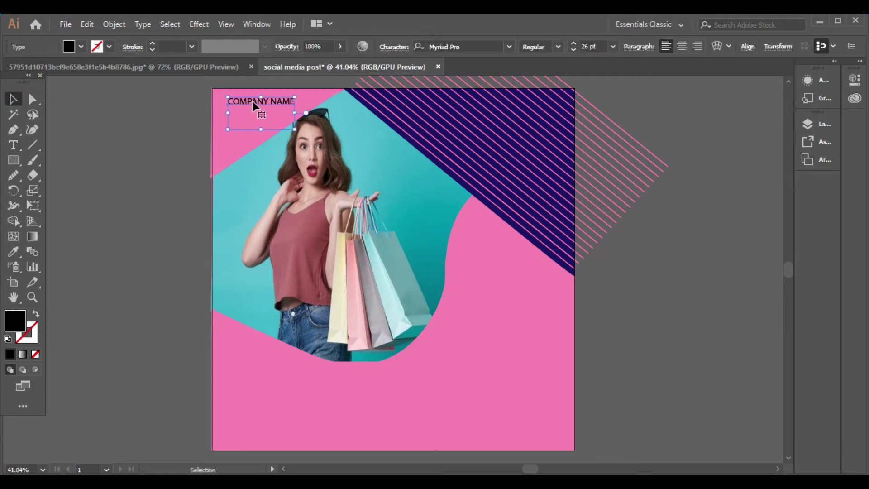
- Move the company name text slightly down and left, and set its font to Azonix at 28 pt
drag(253, 104, 248, 111)
click(508, 48)
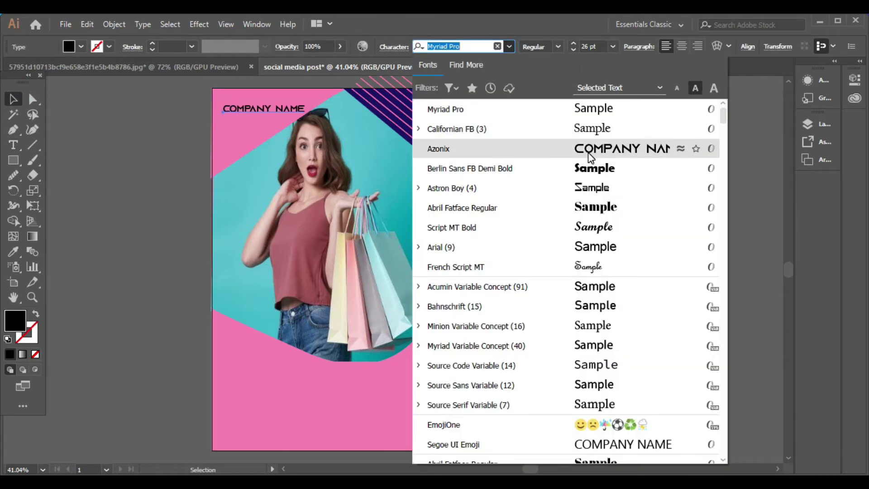
click(589, 154)
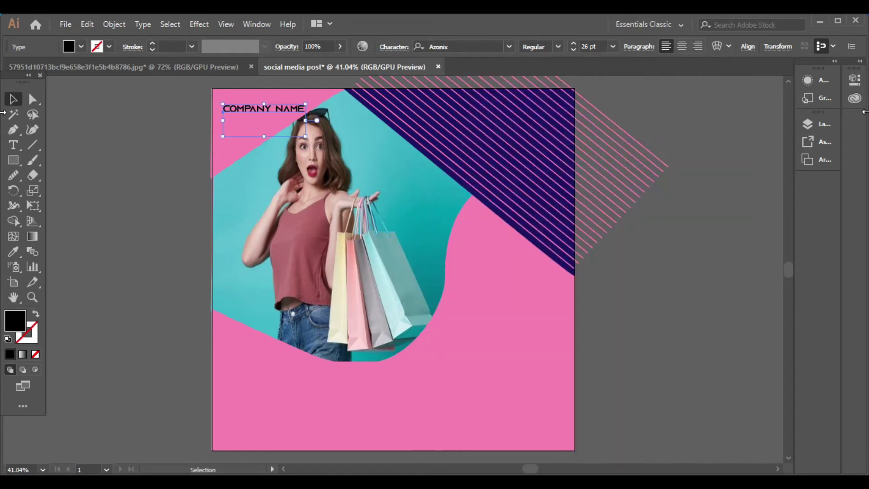
click(572, 43)
click(572, 43)
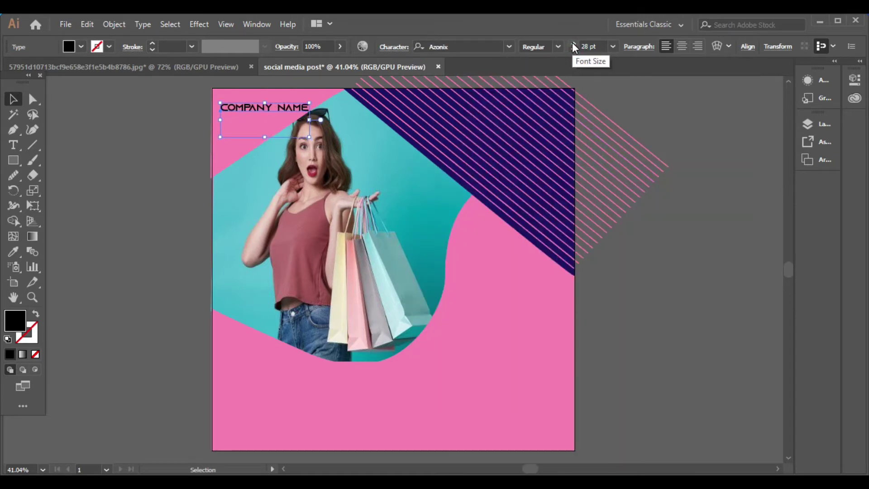
- Fill the company name text with white
click(81, 47)
click(115, 77)
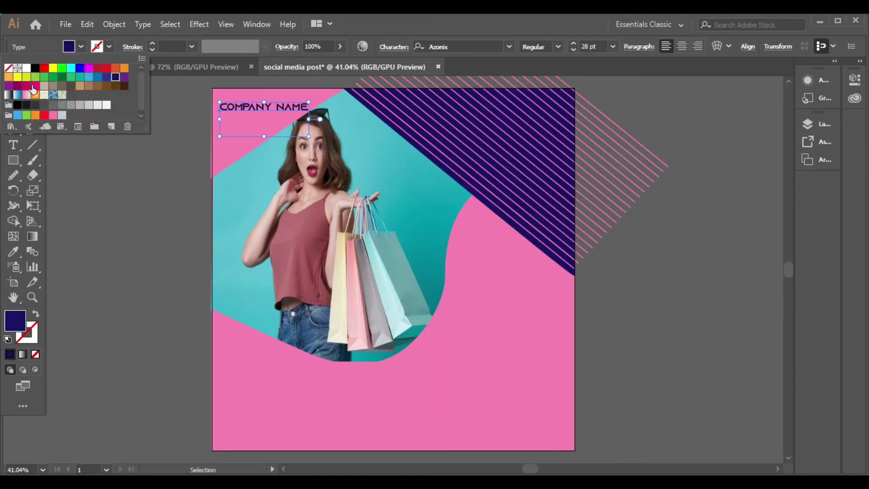
click(26, 67)
click(97, 192)
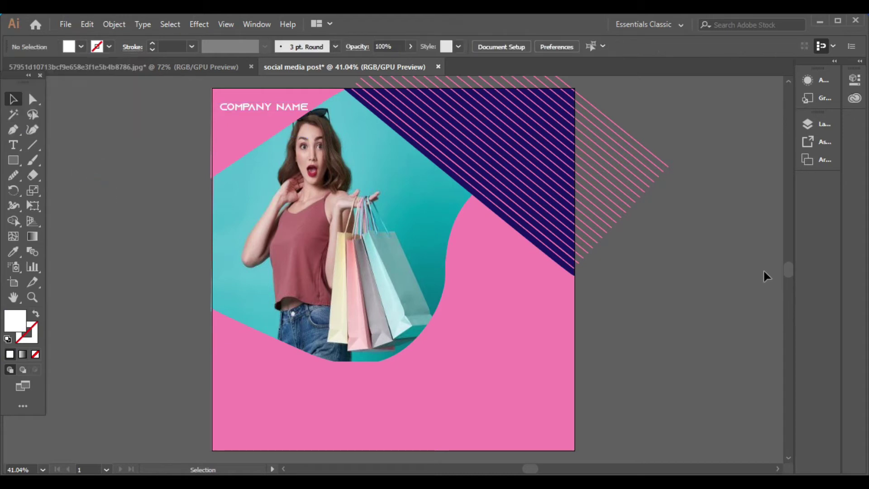
- Add the text "50%" on the pink area to the right of the shopping bags
click(15, 135)
drag(14, 145, 66, 150)
click(86, 148)
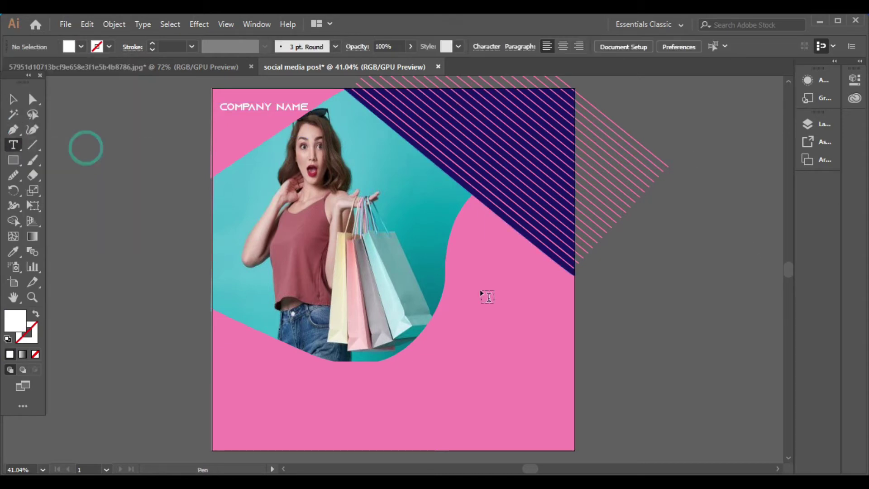
click(471, 270)
key(BackSpace)
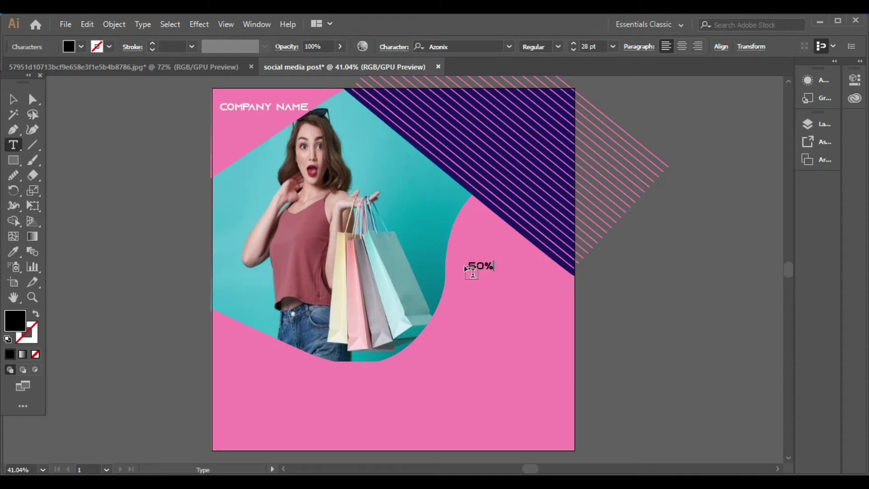
key(Escape)
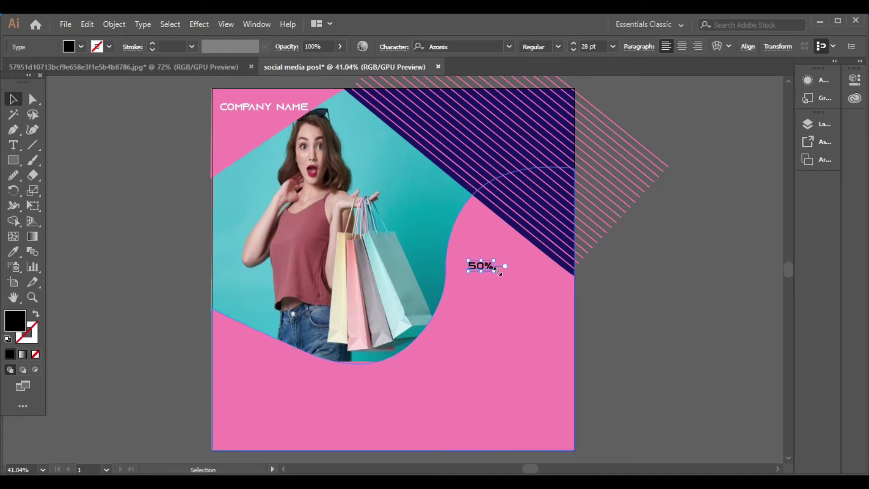
- Enlarge the "50%" text to about 108 pt and change its font to Script MT Bold
drag(496, 270, 512, 288)
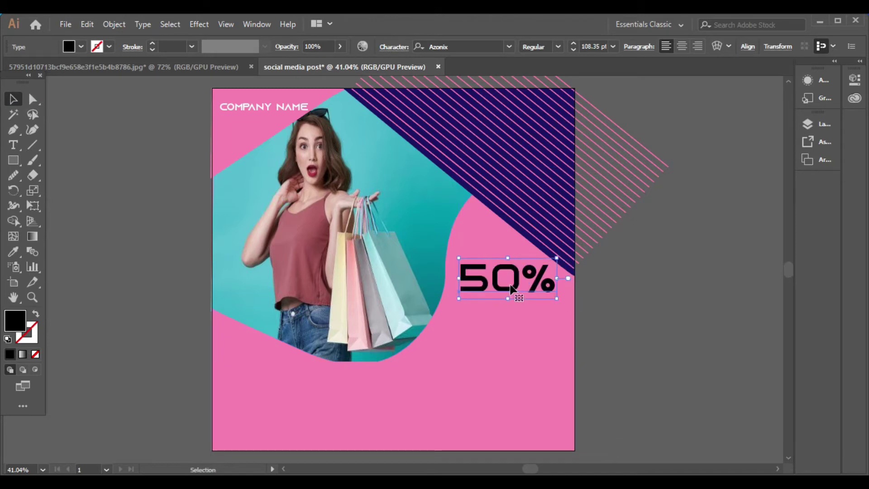
drag(530, 469, 545, 467)
click(510, 46)
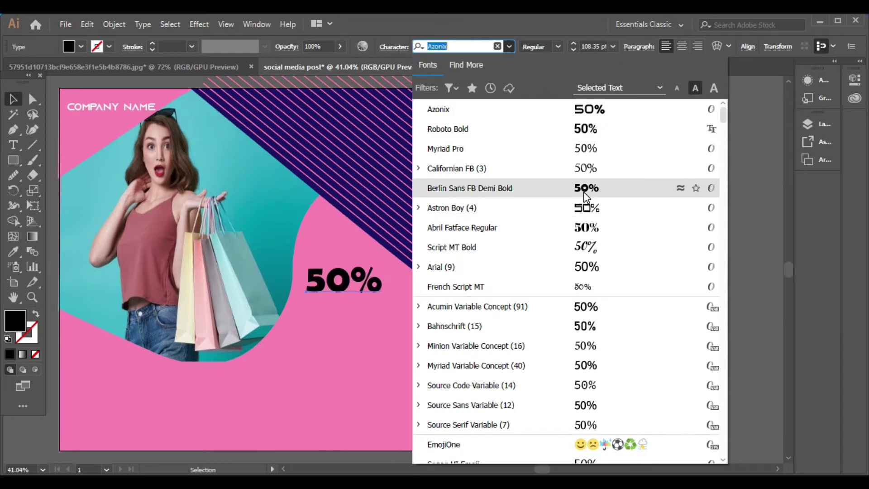
click(584, 249)
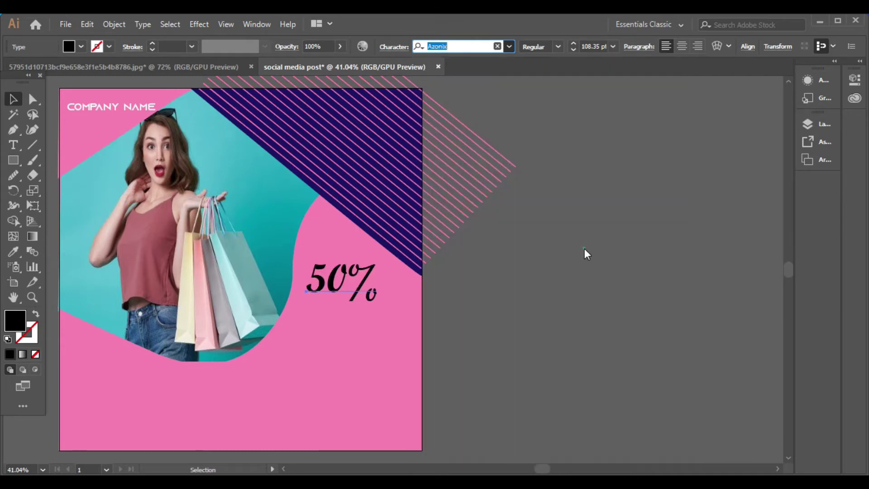
drag(542, 465, 535, 466)
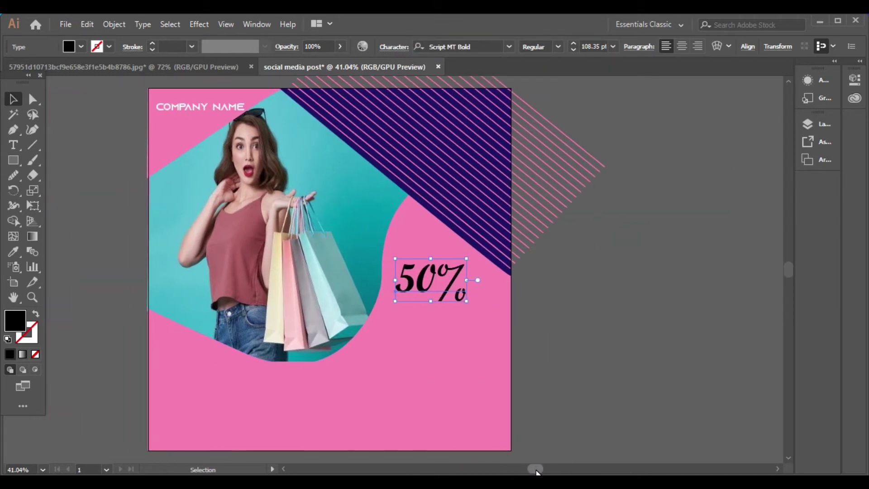
- Set the "50%" text's vertical scale to 101%, horizontal scale to 90% and font size to 125 pt
click(403, 48)
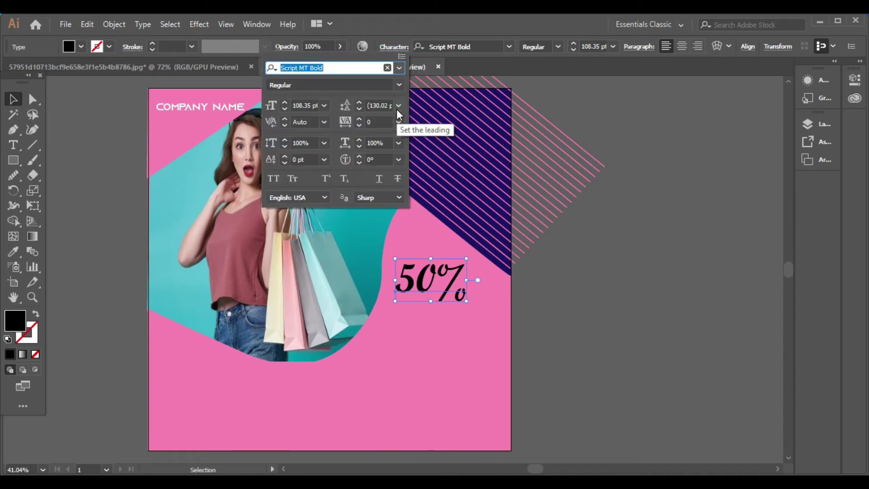
click(283, 141)
click(398, 143)
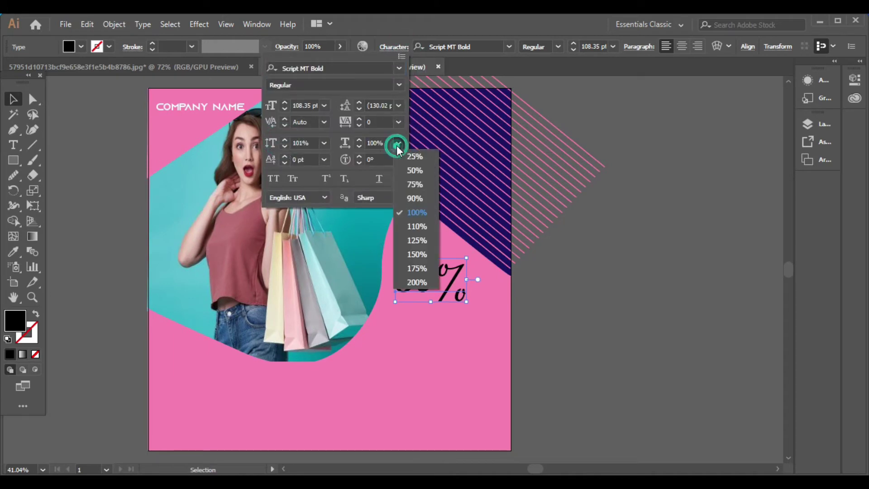
click(414, 198)
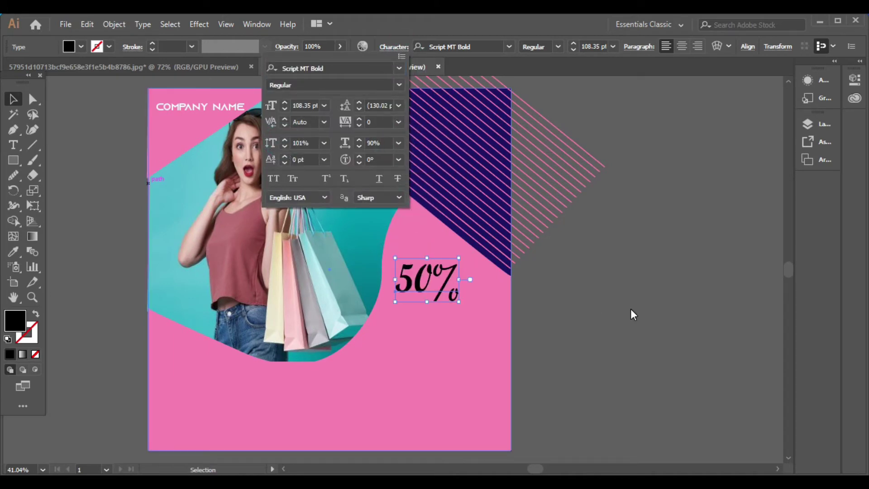
key(Escape)
click(573, 43)
click(573, 44)
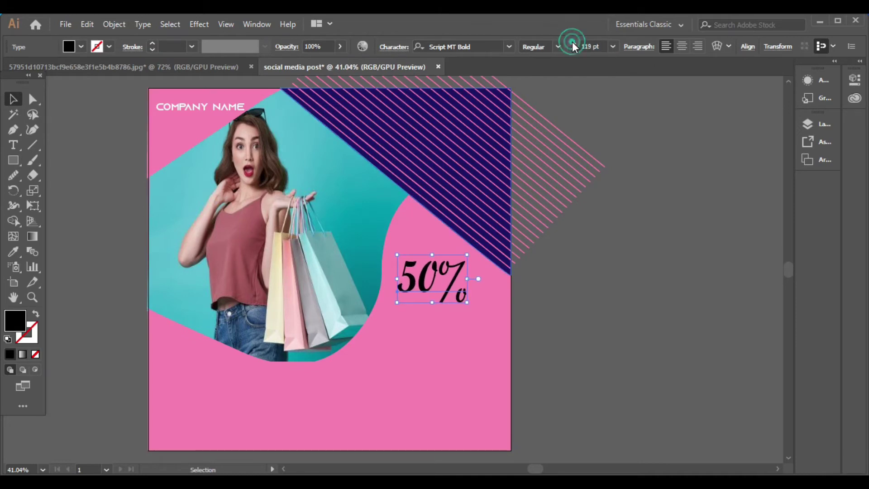
click(573, 43)
click(573, 43)
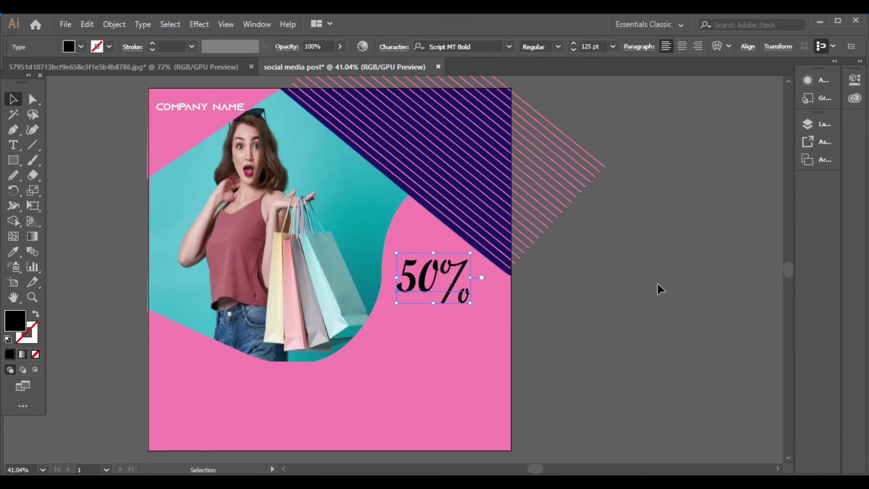
- Try a dark blue fill on the "50%" text, then fill it with white
click(81, 47)
click(115, 77)
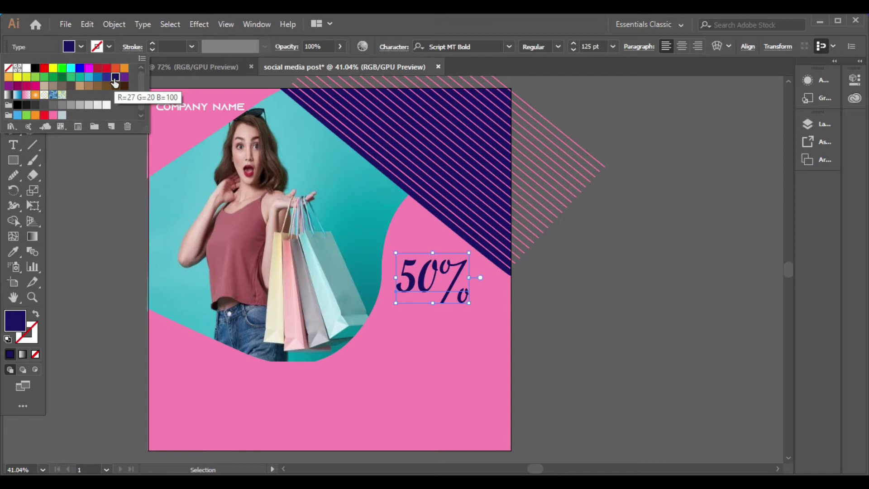
click(25, 67)
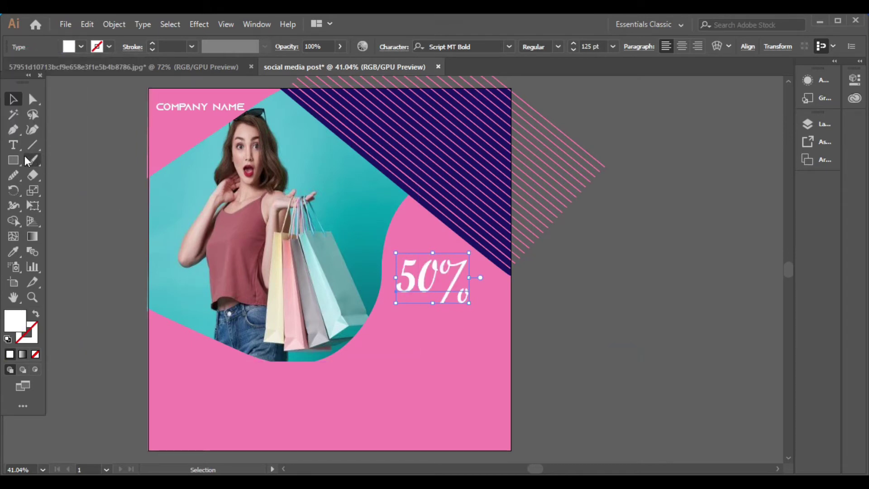
click(82, 46)
click(115, 77)
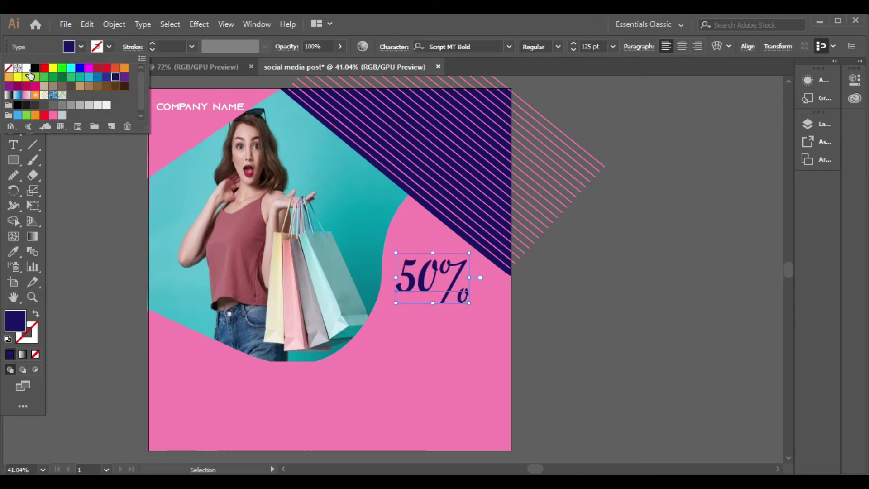
click(26, 68)
click(82, 212)
- Add the text "OFF" on the pink area below the "50%" text
click(13, 145)
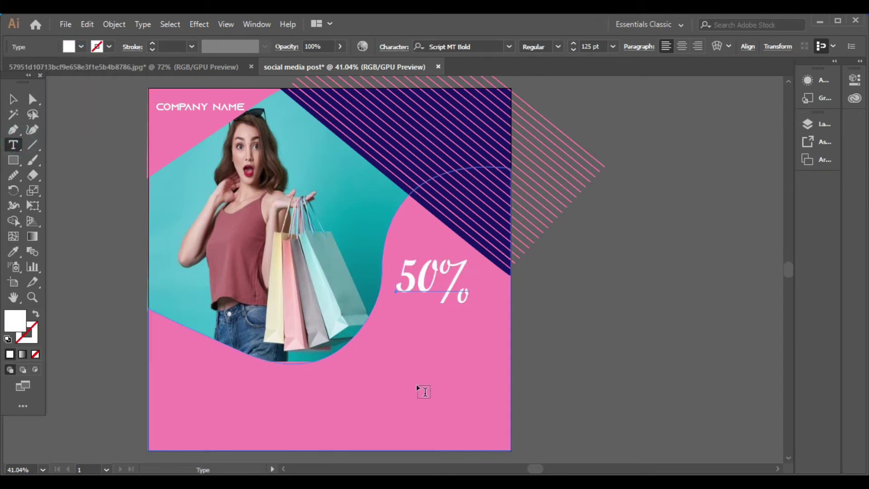
click(447, 375)
text(OFF)
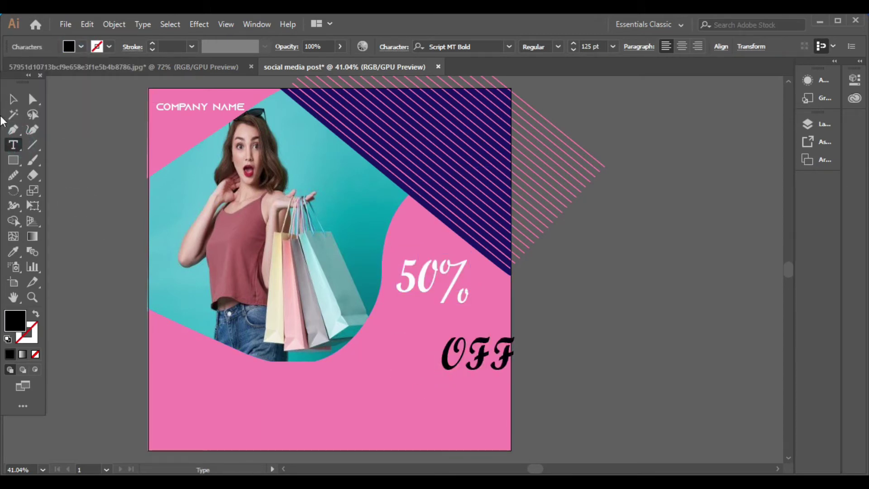
click(13, 99)
- Set the "OFF" text to Roboto Bold and reduce its size to 47 pt
click(509, 47)
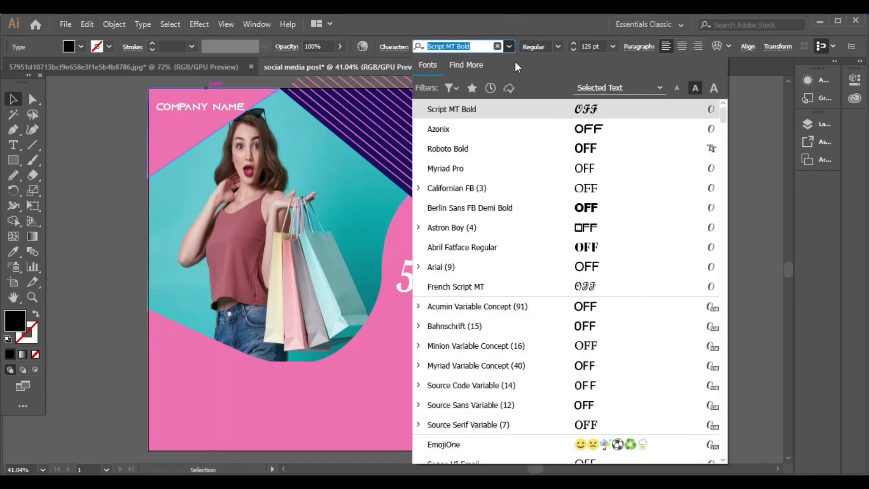
click(582, 149)
click(573, 50)
click(573, 50)
click(573, 50)
click(573, 50)
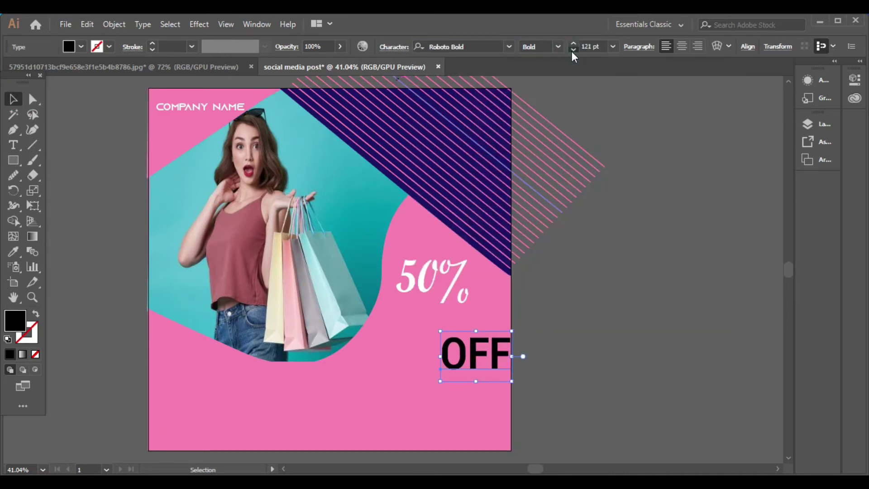
click(573, 51)
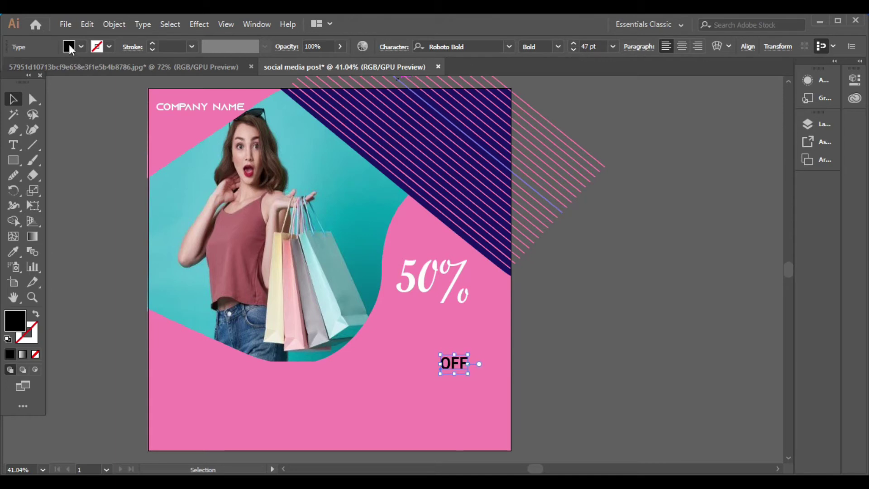
- Fill "OFF" with the dark blue swatch R=27 G=20 B=100, move it against the percent sign and reduce it to 39 pt
click(68, 47)
click(119, 77)
click(673, 299)
drag(466, 365, 484, 282)
click(573, 50)
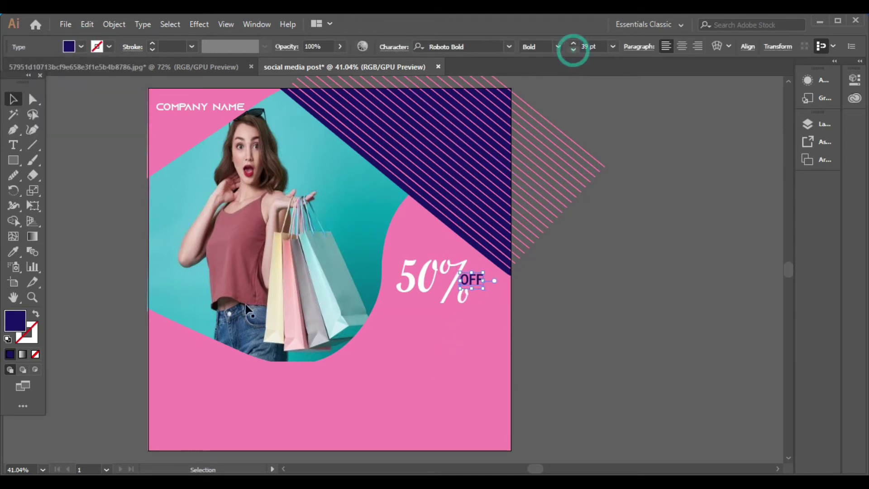
- Darken the blue fill of the "OFF" text and set its size to 37 pt
double_click(15, 321)
click(326, 242)
click(491, 151)
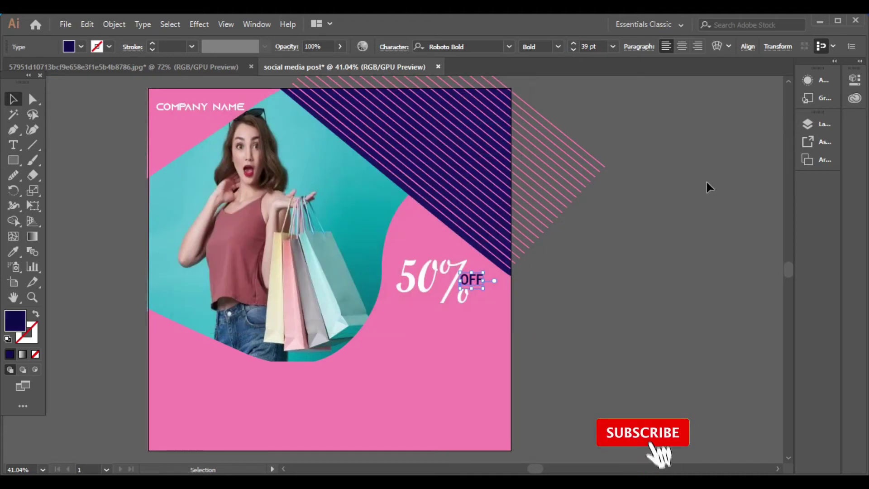
click(573, 50)
click(573, 50)
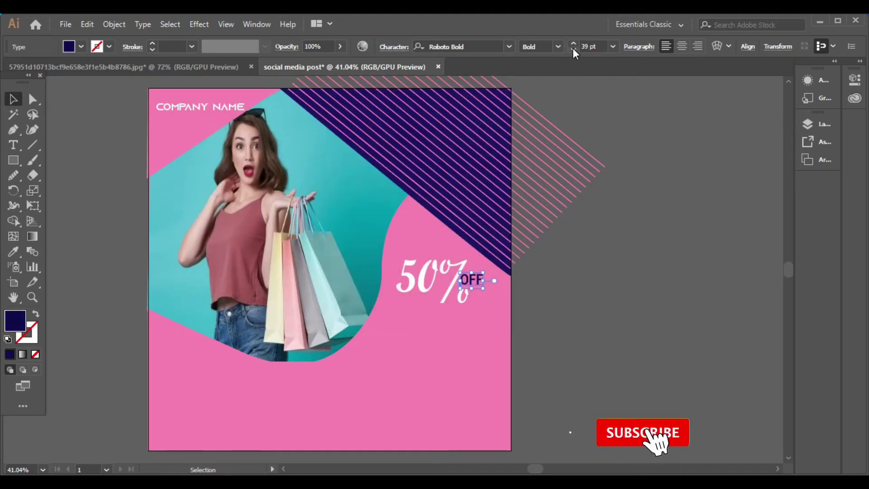
click(654, 203)
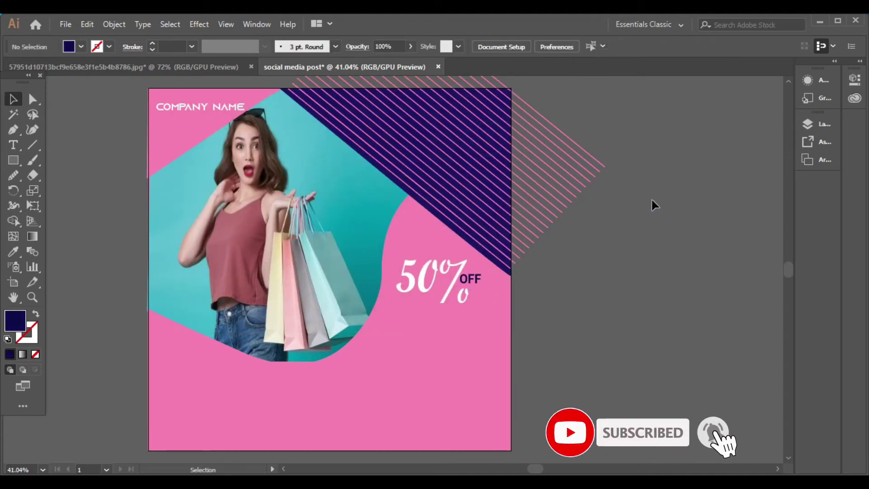
- Add the text "SALE", move it below the "50%" text and enlarge it to about 139 pt
click(11, 146)
click(546, 281)
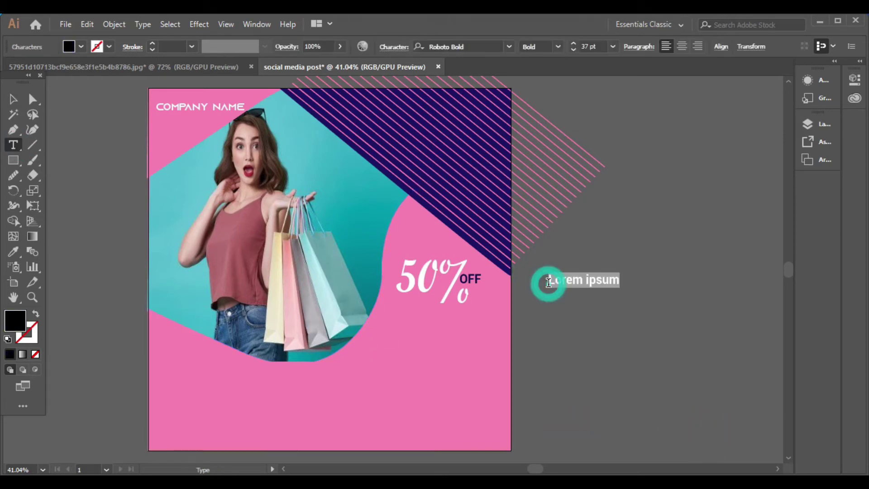
text(SALE)
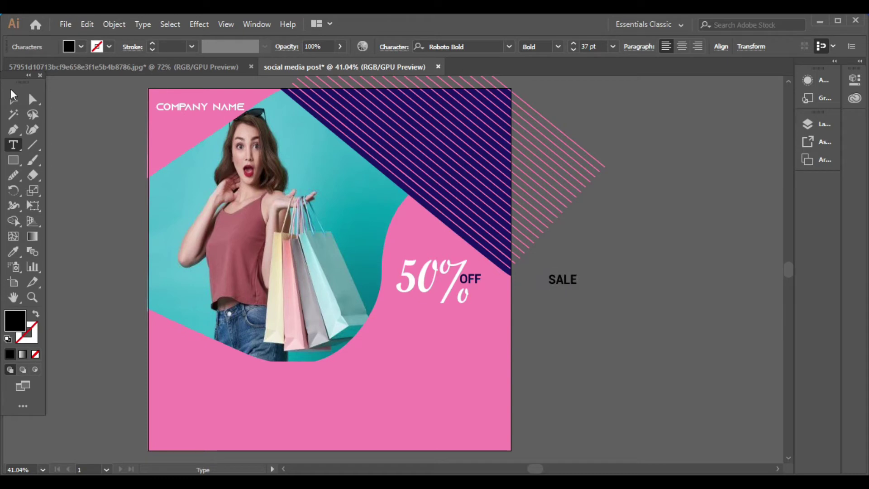
key(Escape)
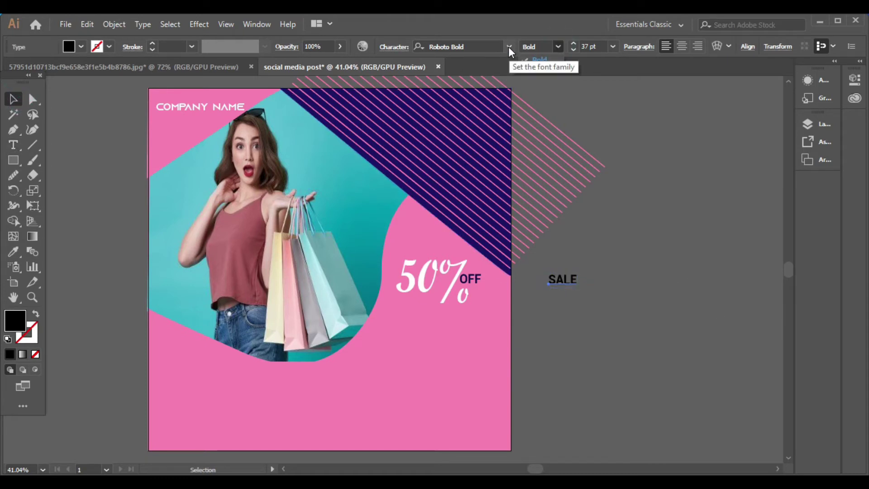
drag(565, 281, 430, 335)
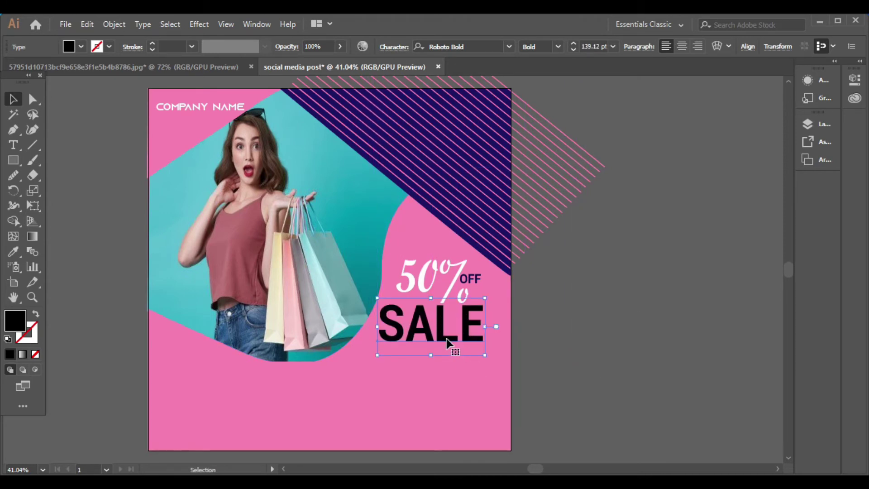
- Move the "50%" and "OFF" texts slightly up and left, and place "SALE" close beneath them
drag(454, 293, 468, 267)
click(603, 308)
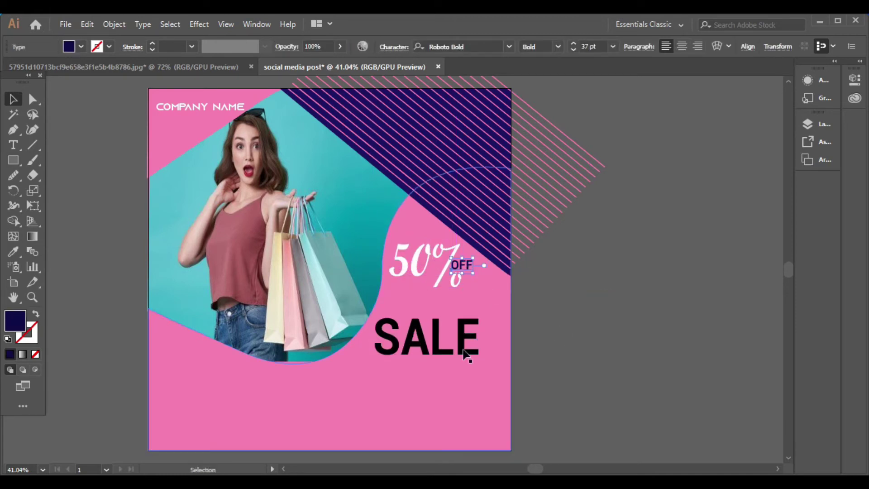
drag(465, 351, 471, 315)
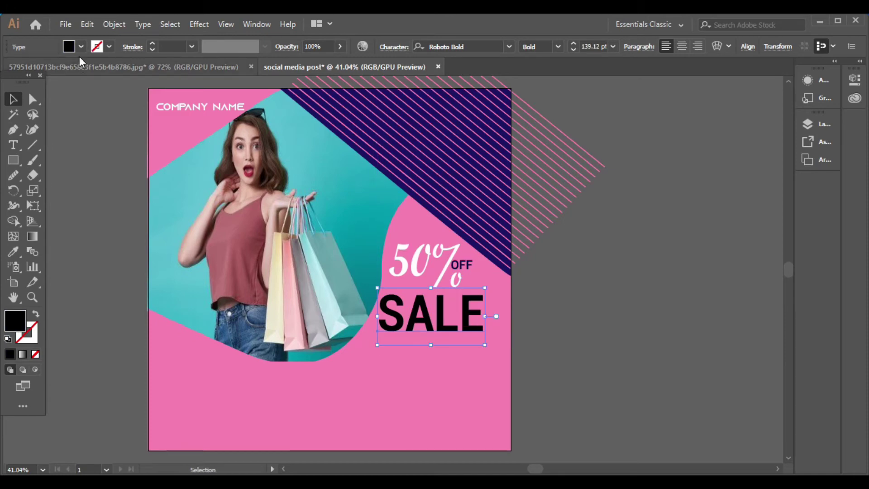
- Fill the "SALE" text with a very dark navy blue and enlarge it to about 150 pt
click(81, 47)
click(112, 79)
double_click(15, 320)
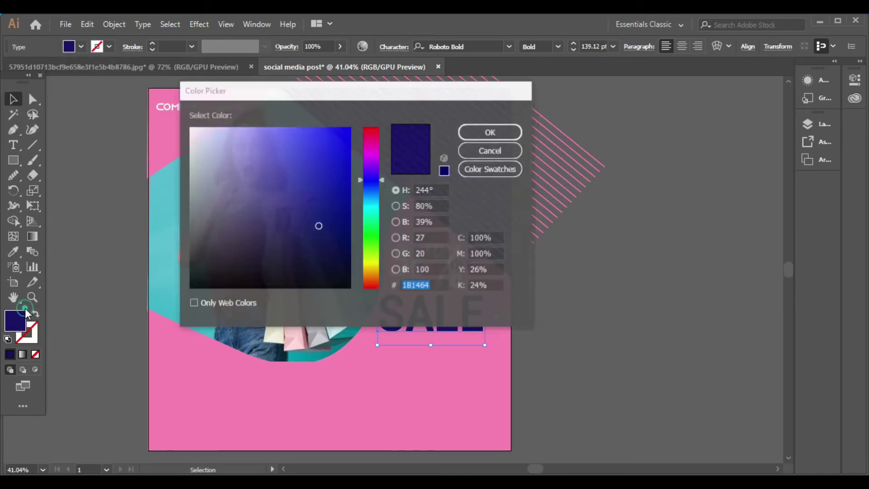
click(328, 254)
click(468, 131)
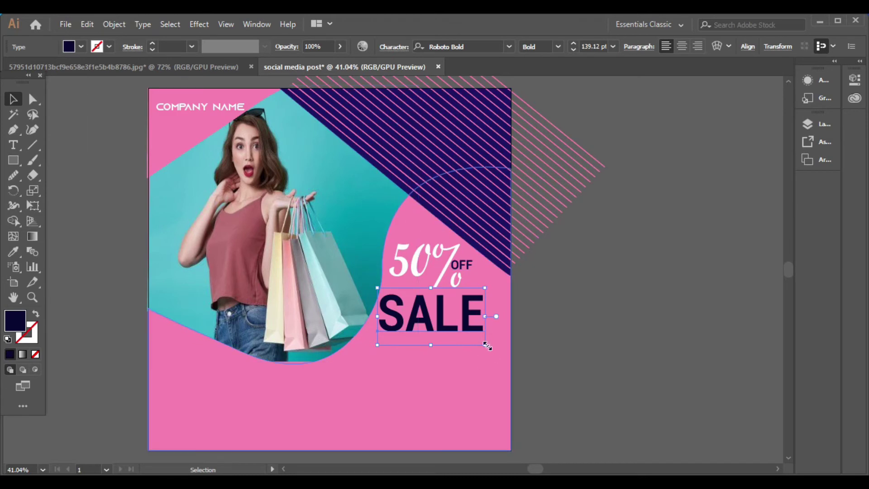
drag(486, 345, 493, 349)
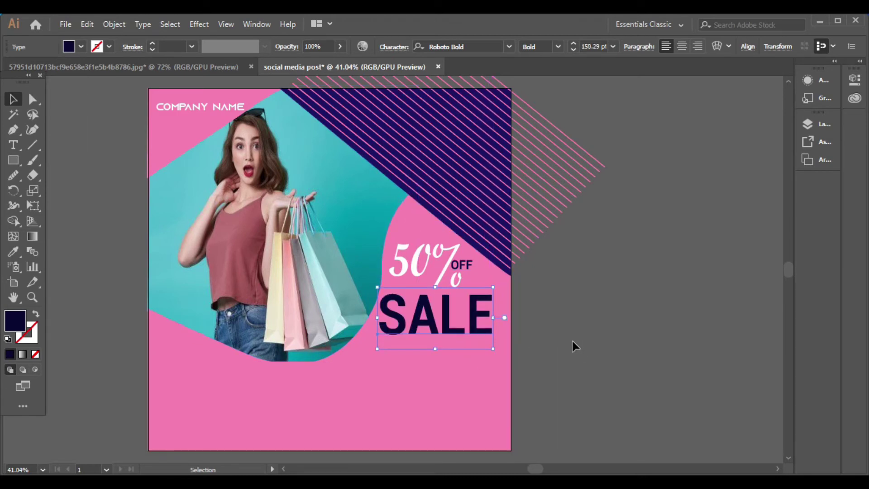
click(569, 346)
- Add the text "COLLECTION" below the "SALE" text
key(t)
click(380, 367)
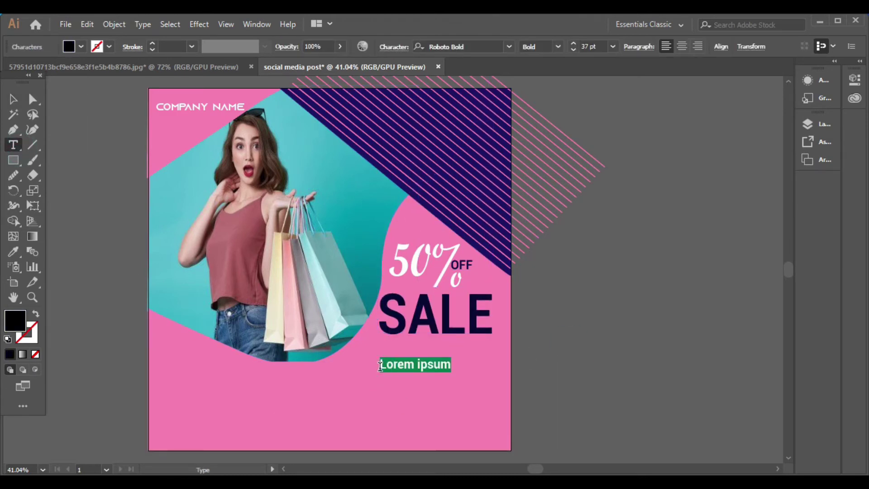
text(COL)
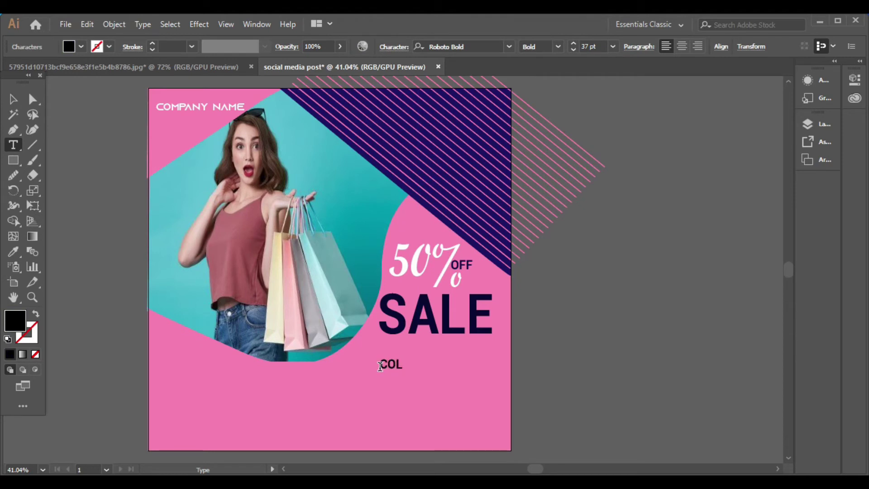
text(LETIO)
text(C)
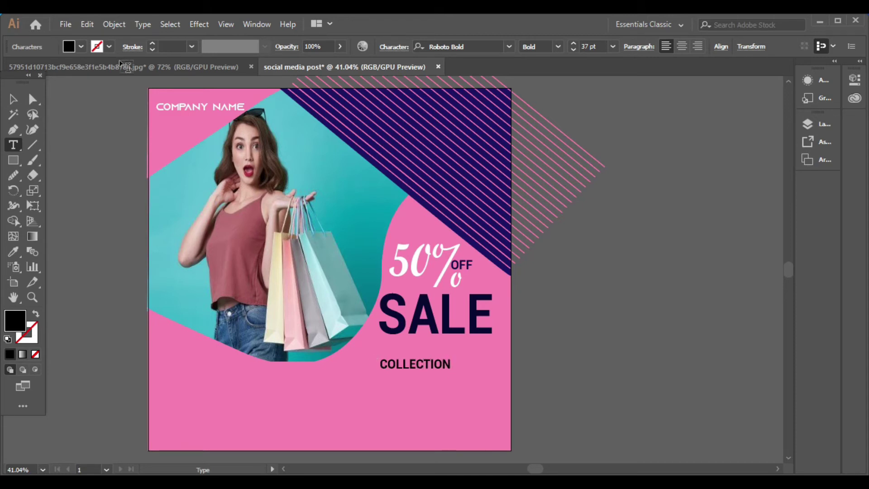
- Fill the "COLLECTION" text with white, place it directly under "SALE" and enlarge it to about 60.5 pt, matching the width of "SALE"
click(13, 99)
click(80, 47)
click(26, 68)
drag(422, 370, 499, 388)
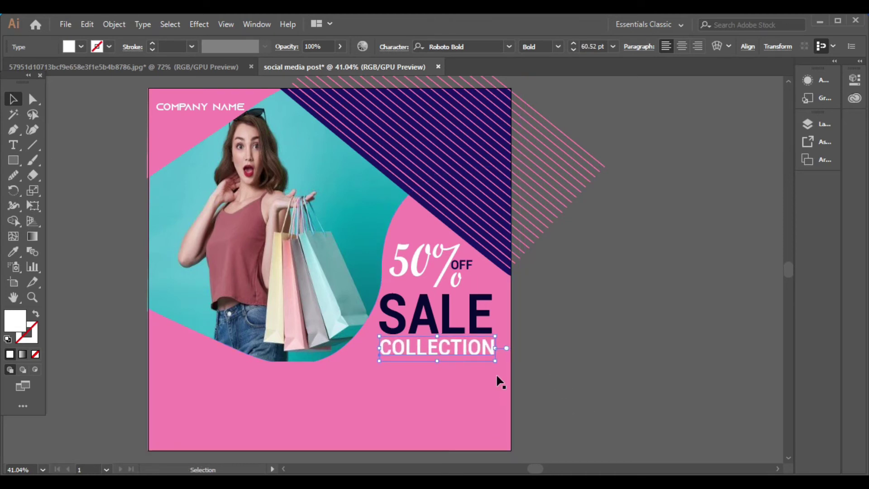
drag(496, 361, 495, 362)
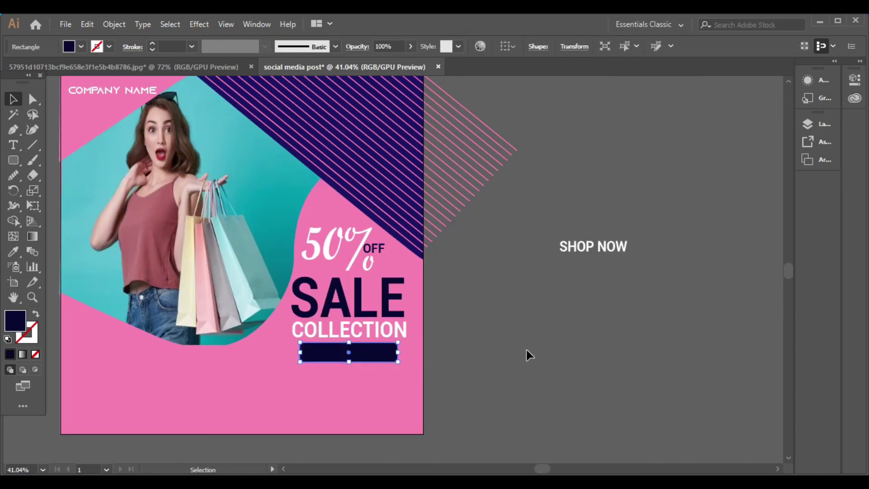
- Move the white "SHOP NOW" text onto the dark navy rounded button beneath "COLLECTION"
click(516, 364)
drag(599, 254, 361, 363)
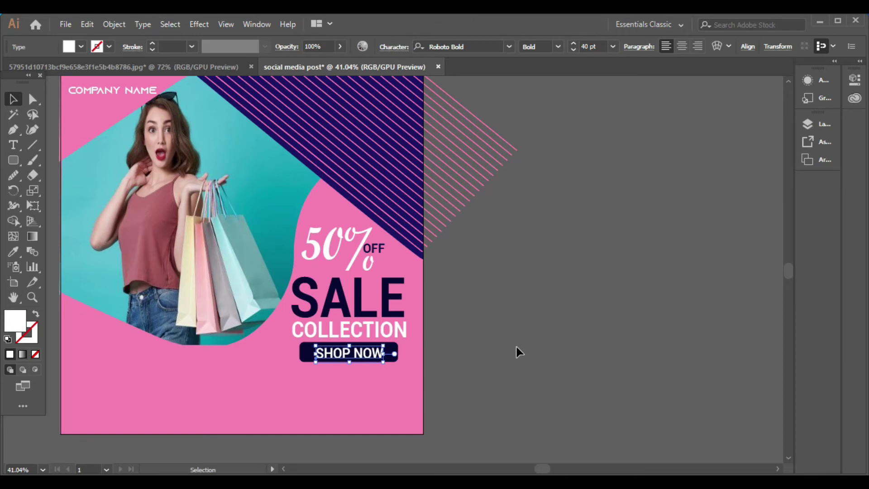
click(495, 365)
key(t)
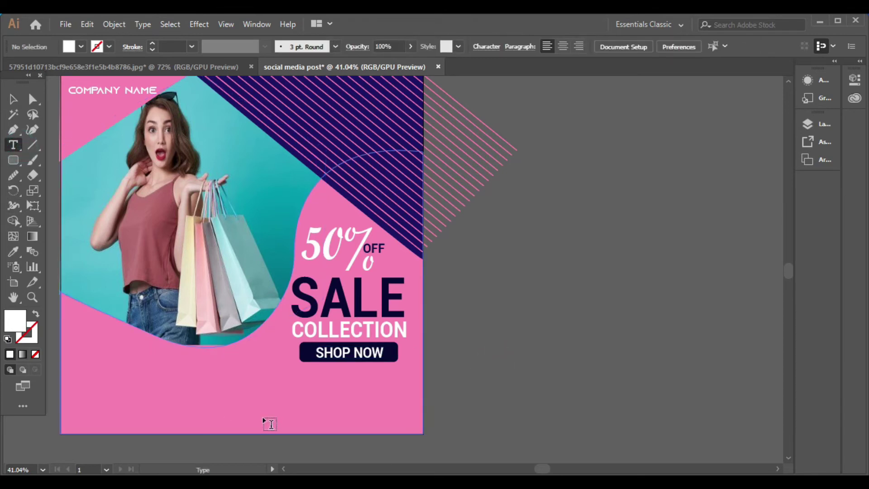
click(256, 410)
text(ww)
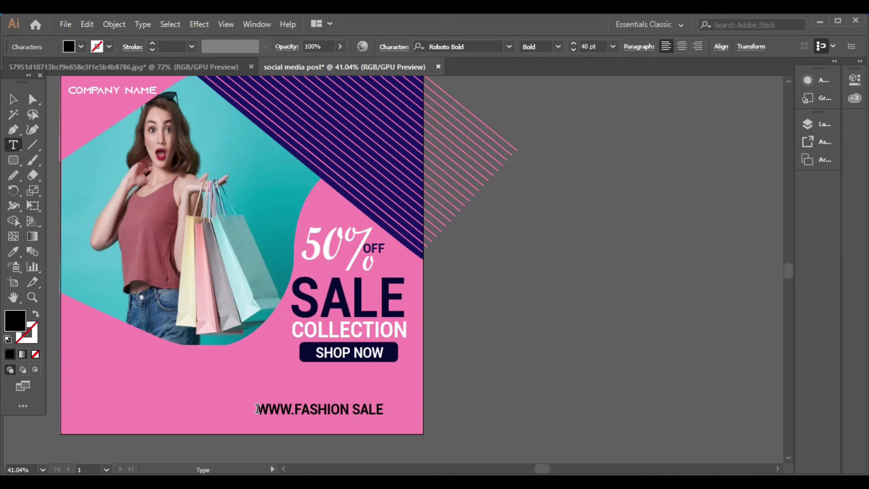
text(M)
click(13, 99)
mouse_move(375, 415)
mouse_down()
mouse_move(354, 414)
mouse_move(364, 419)
mouse_up()
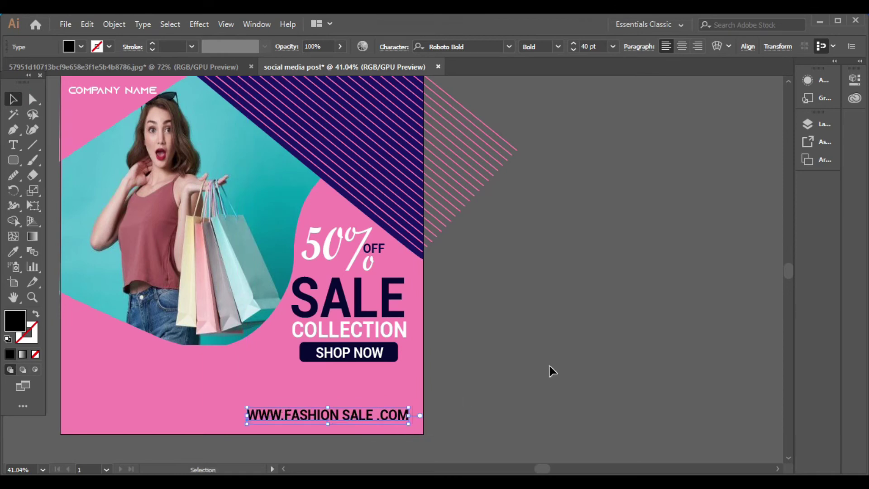
- Set the web address text in the Britannic Bold font and shift it slightly to the right
click(508, 47)
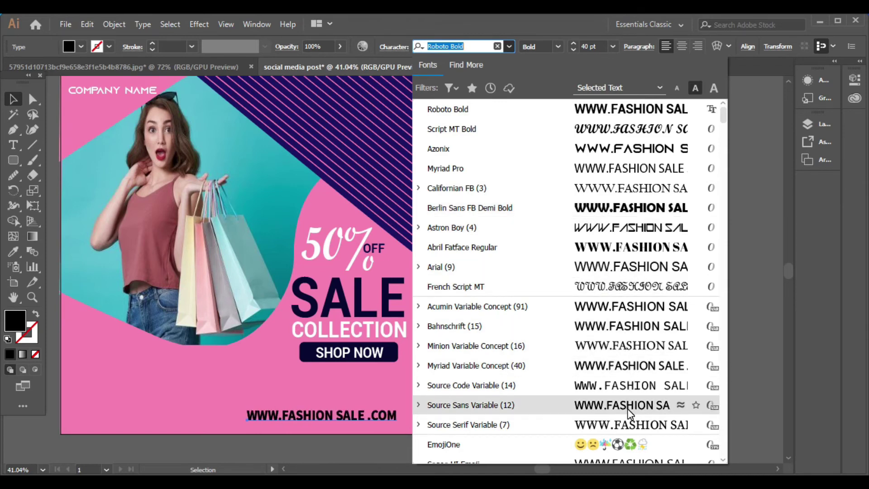
scroll(628, 403, down, 5)
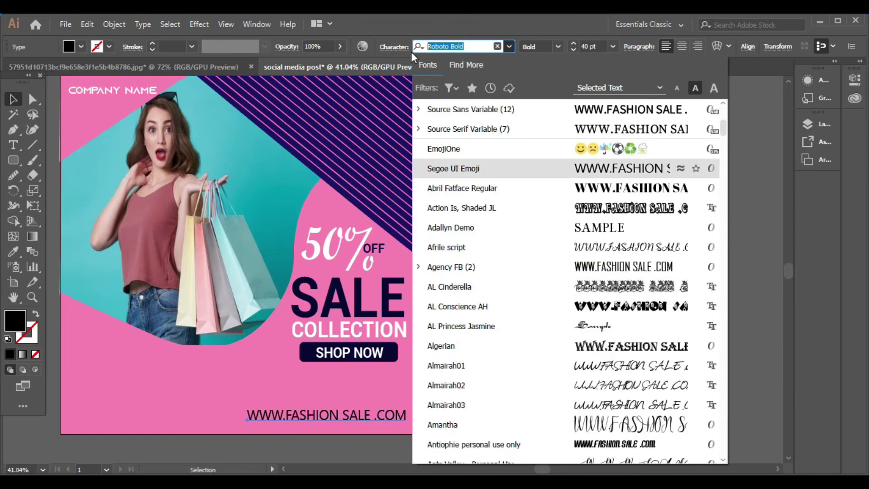
text(r)
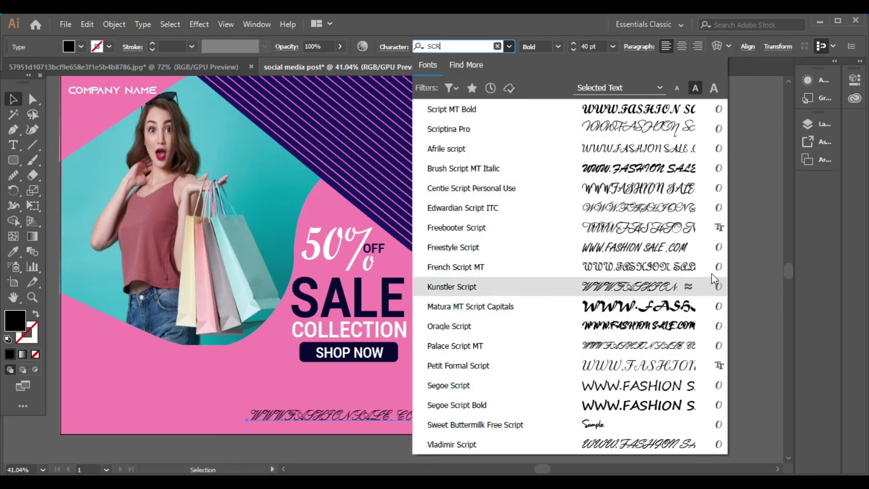
key(BackSpace)
key(BackSpace)
key(BackSpace)
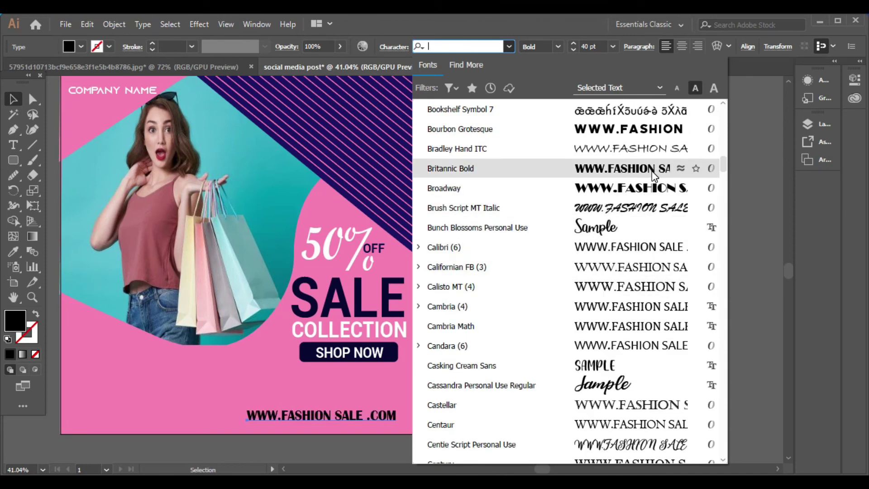
click(653, 173)
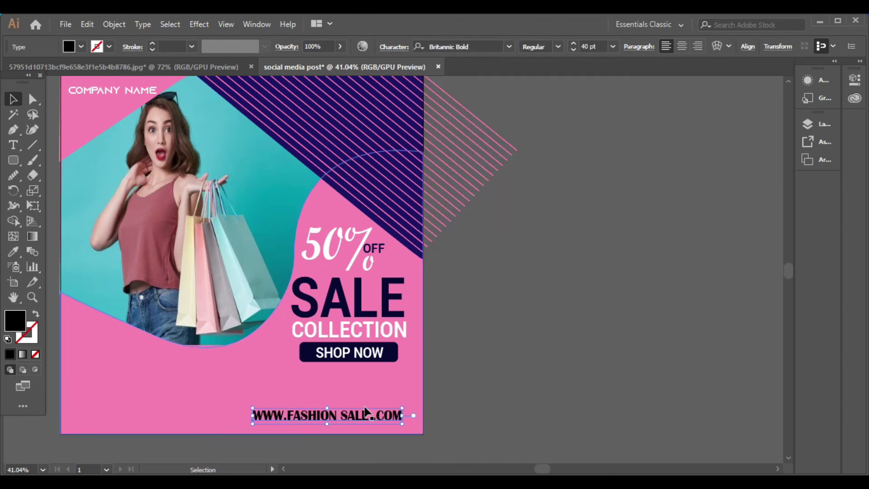
drag(365, 412, 370, 413)
- Try the dark navy colour of the "SALE" text on the web address using the Eyedropper
key(ctrl+shift+a)
click(13, 252)
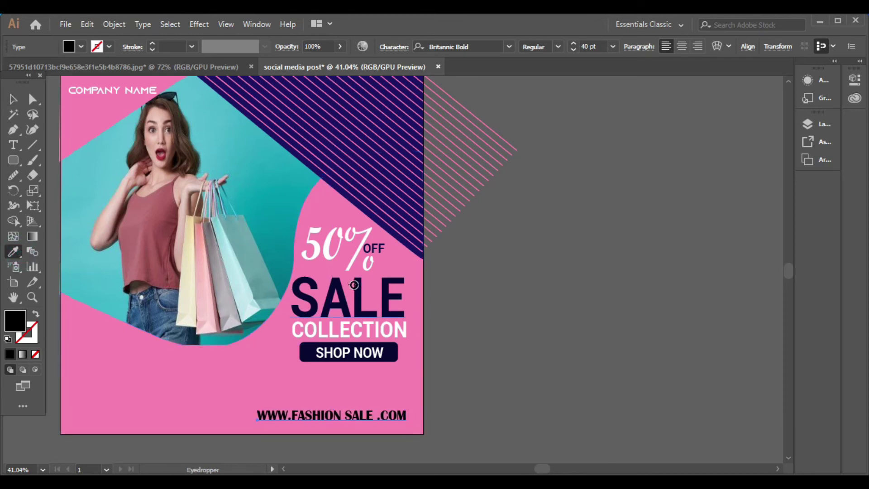
click(345, 291)
key(ctrl+z)
- Nudge the web address slightly to the right and fill it with white
key(Right)
key(Right)
key(Right)
key(Right)
key(Right)
key(Right)
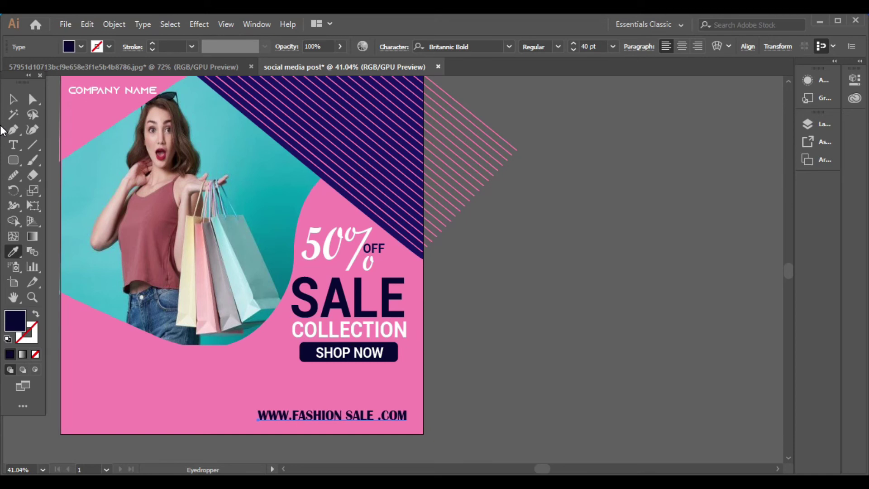
click(81, 47)
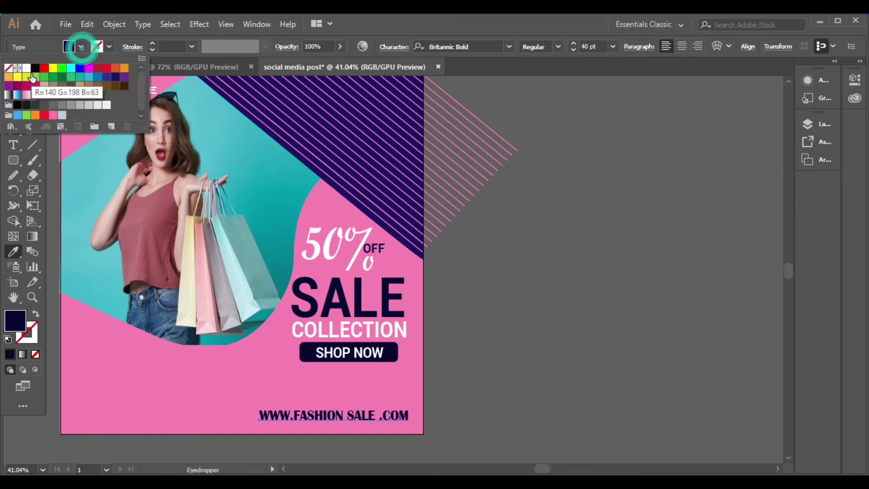
click(26, 68)
key(Escape)
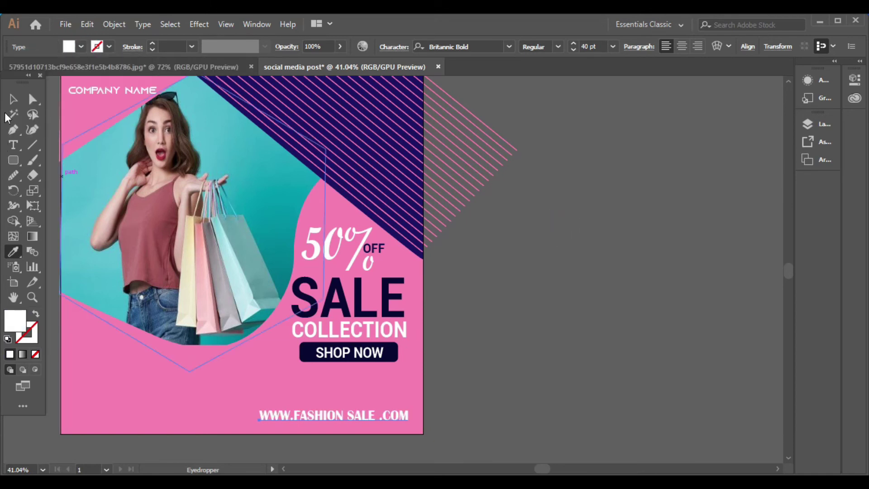
key(v)
click(587, 366)
scroll(588, 361, down, 2)
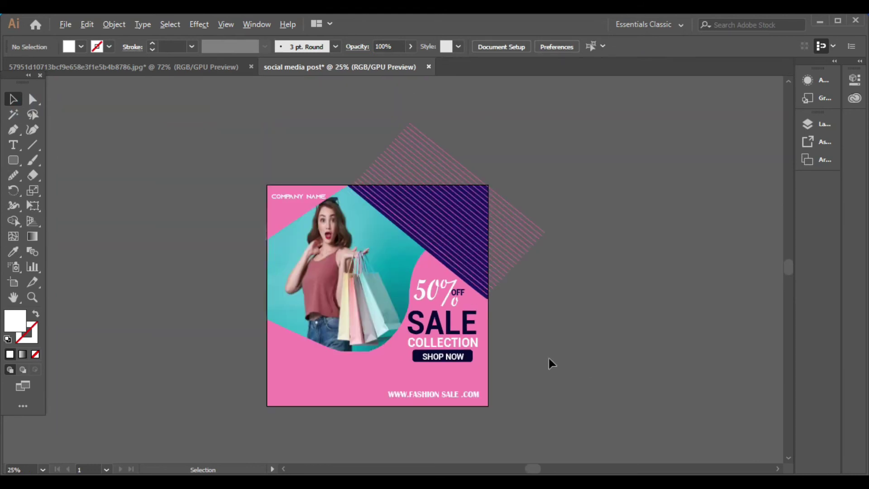
- Draw a small rounded square near the artboard's lower-left corner and give it the dark navy fill of the "SHOP NOW" button
scroll(548, 357, up, 1)
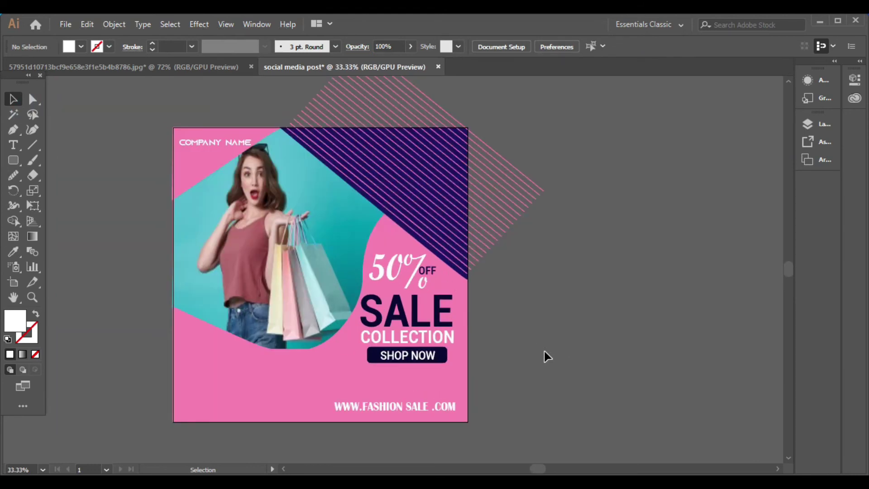
click(13, 160)
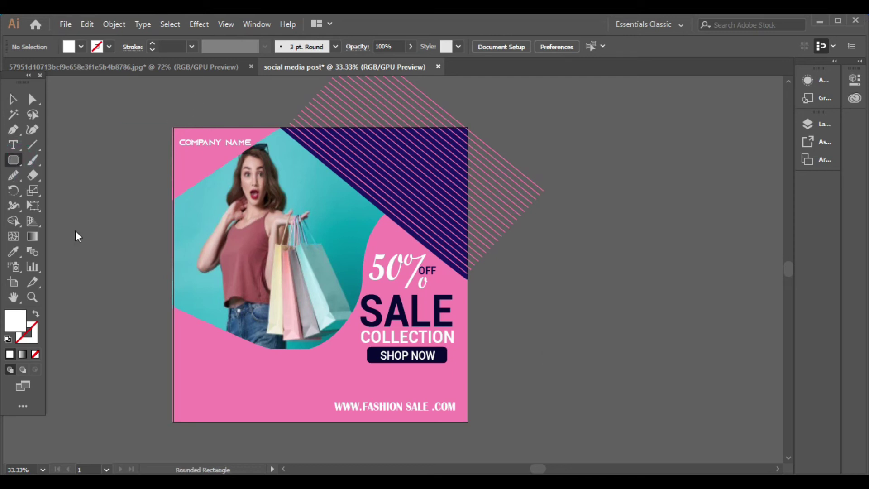
scroll(179, 388, up, 2)
drag(178, 386, 195, 402)
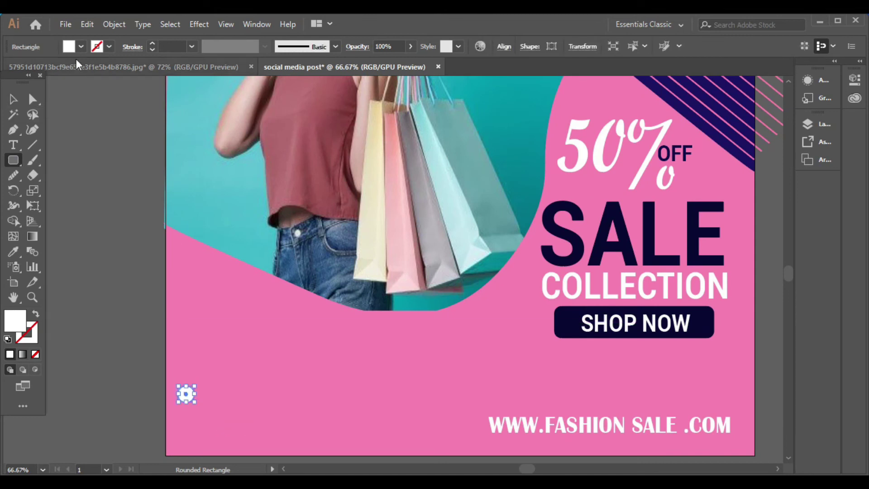
click(80, 46)
key(Escape)
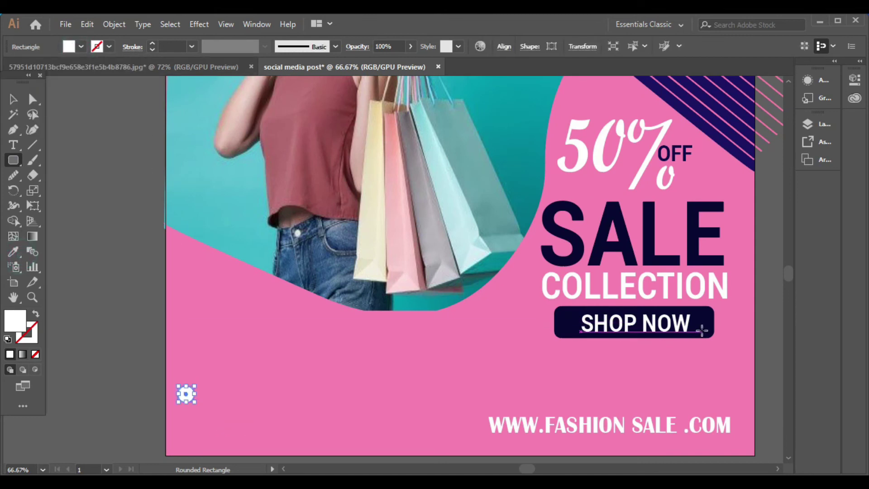
click(15, 258)
click(694, 316)
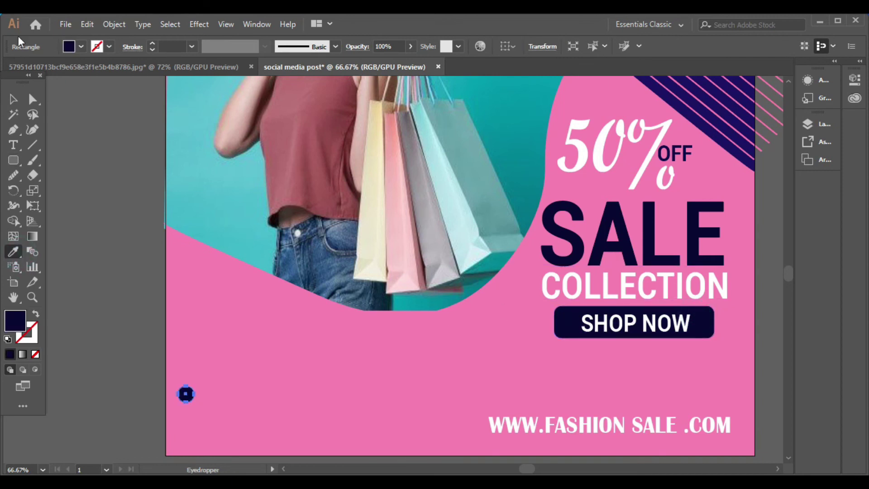
key(v)
click(73, 178)
- Duplicate the dark navy dot straight below itself and lower the original so the two sit closely stacked
scroll(199, 364, down, 2)
scroll(199, 364, down, 1)
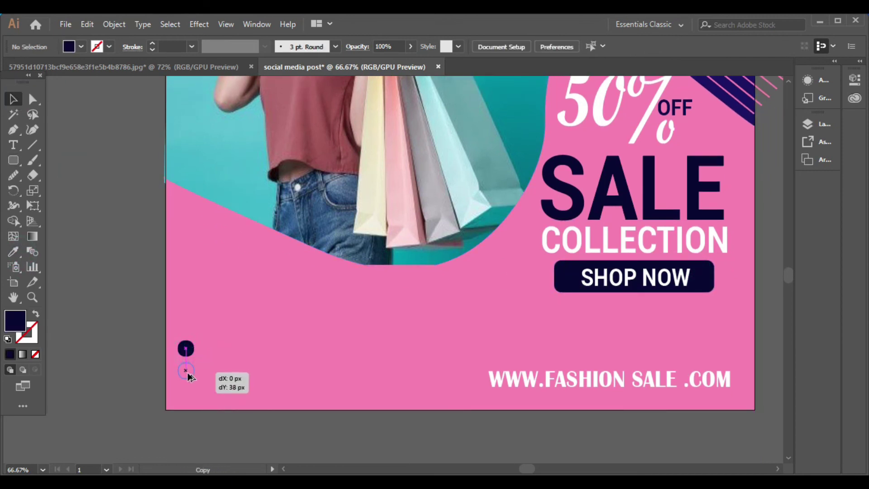
drag(192, 389, 195, 400)
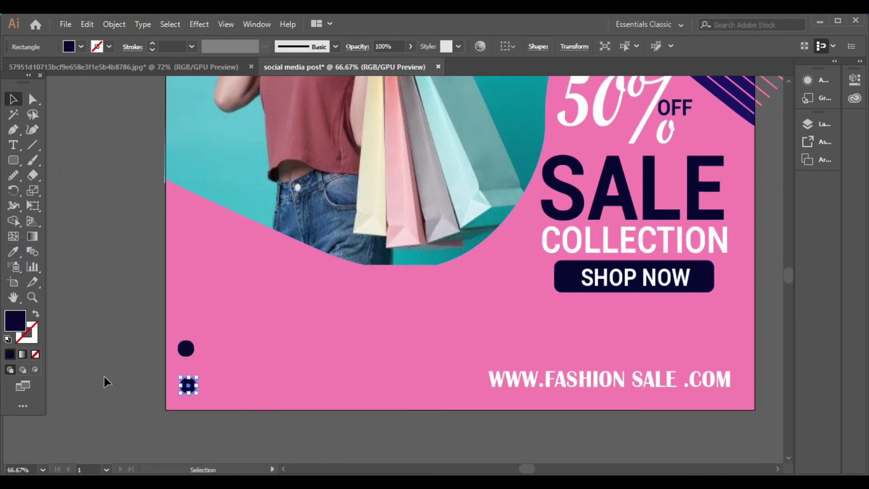
click(104, 377)
drag(184, 360, 186, 369)
click(78, 335)
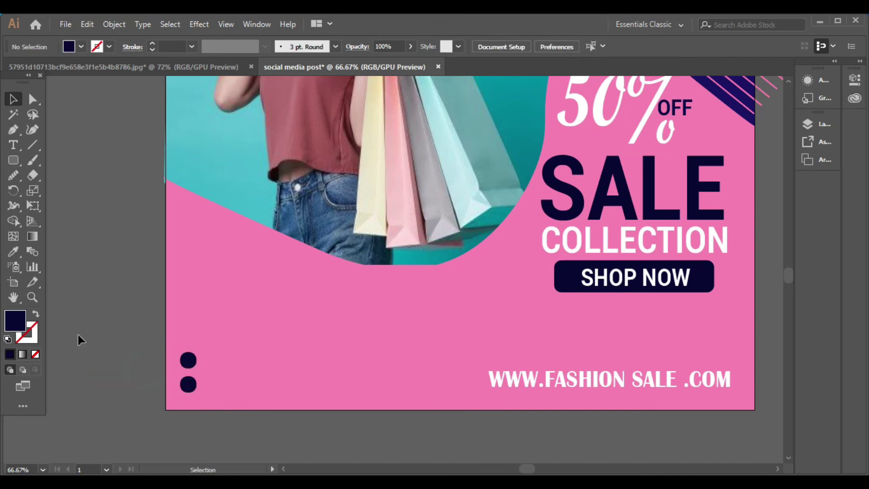
- Draw a wide, thin rectangle beside the lower dark navy dot
click(15, 147)
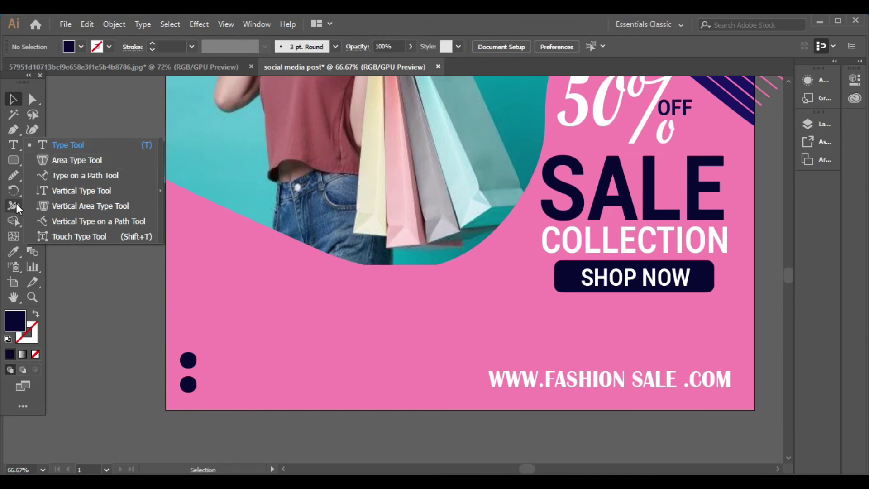
click(15, 165)
drag(16, 169, 67, 160)
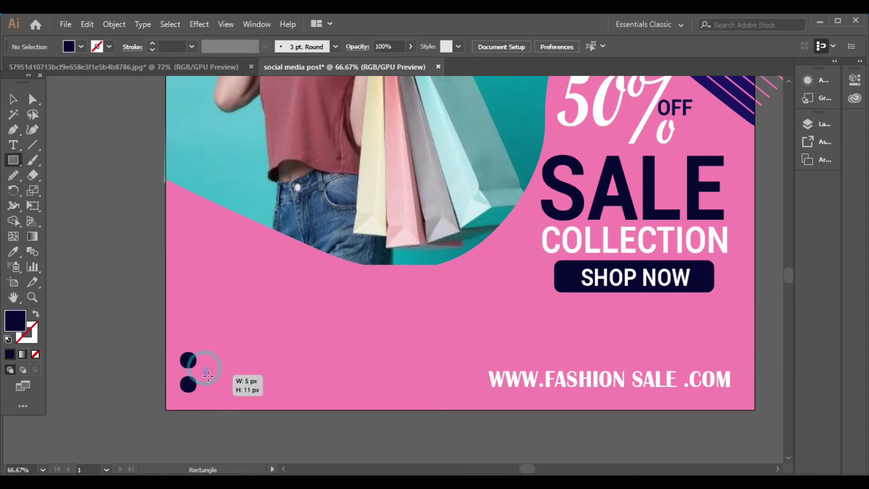
drag(207, 374, 280, 387)
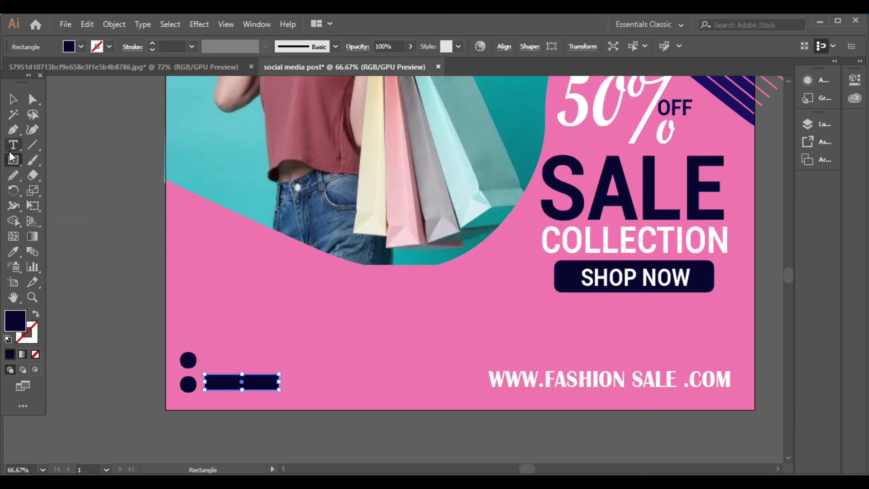
- Turn the rectangle into an area type box with Lorem ipsum placeholder text and nudge it slightly down
click(19, 147)
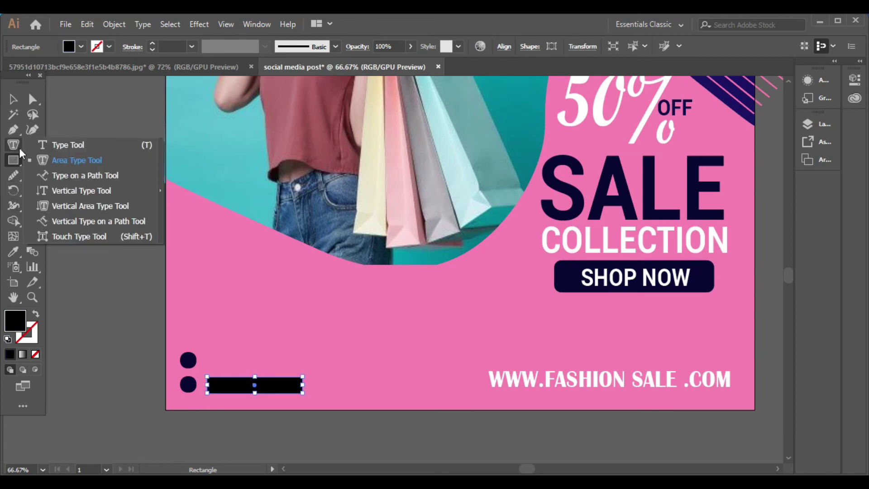
click(55, 163)
click(257, 372)
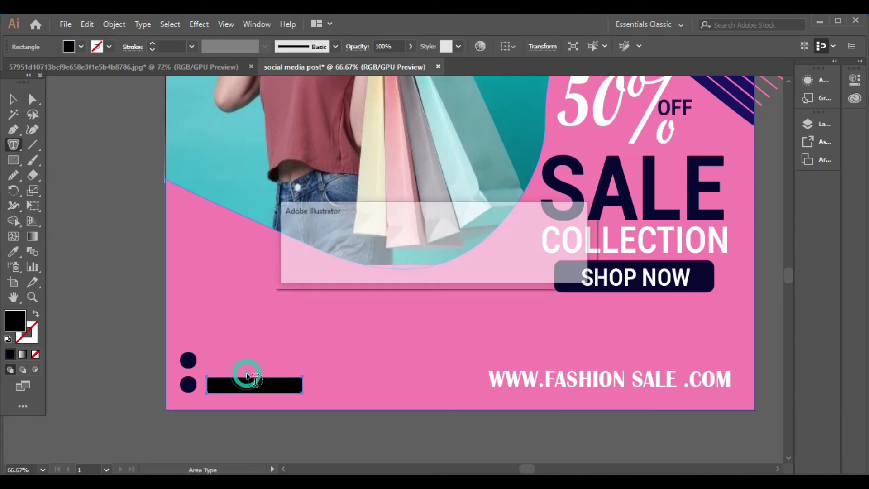
click(556, 268)
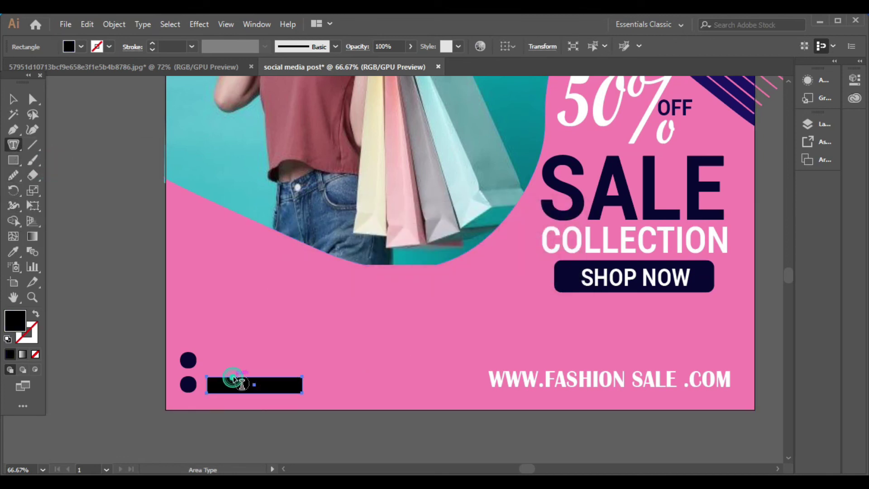
click(229, 380)
click(14, 99)
key(Down)
key(Down)
key(Down)
key(Down)
key(Down)
key(Down)
key(Down)
key(Down)
key(Down)
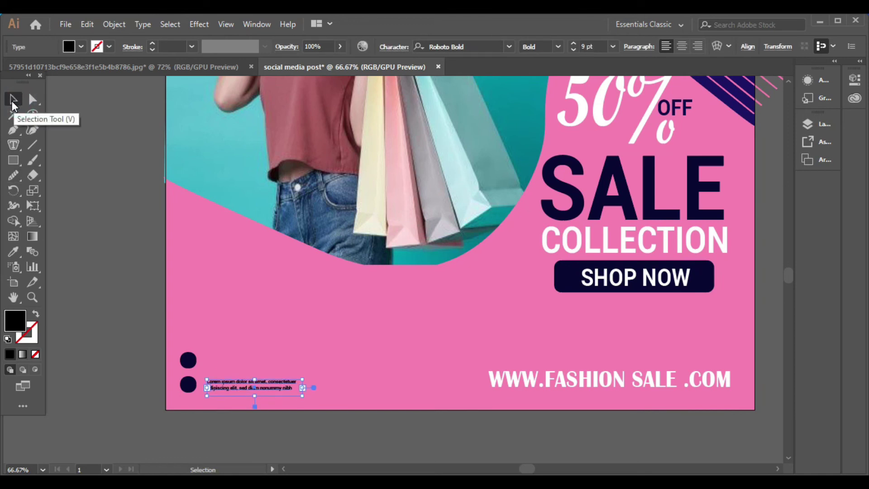
- Fill the Lorem ipsum text beside the lower dot with white
click(76, 47)
click(28, 72)
click(76, 194)
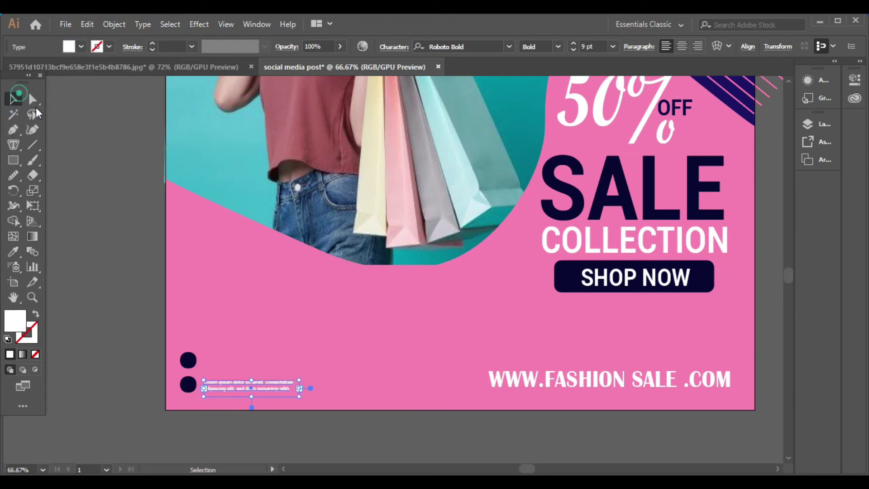
click(229, 355)
- Copy the white Lorem ipsum text, paste it in front and move one copy up beside the upper dot
click(249, 385)
click(87, 24)
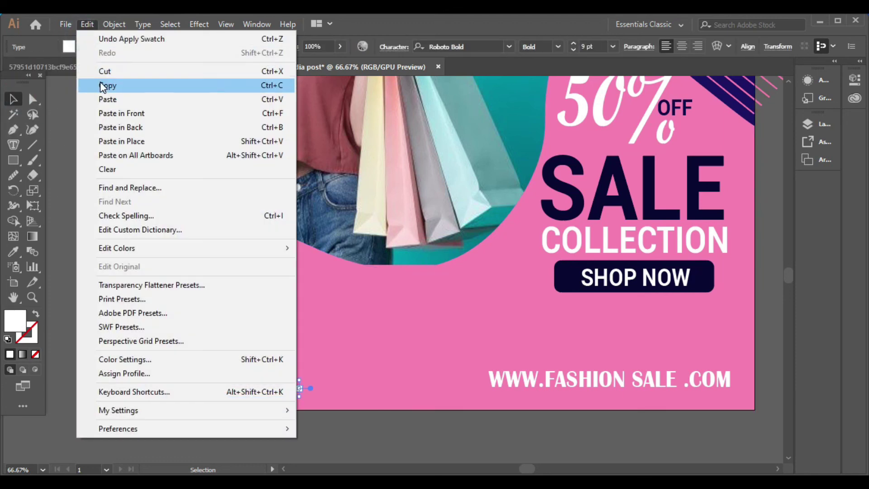
click(103, 86)
click(81, 20)
click(122, 113)
click(226, 353)
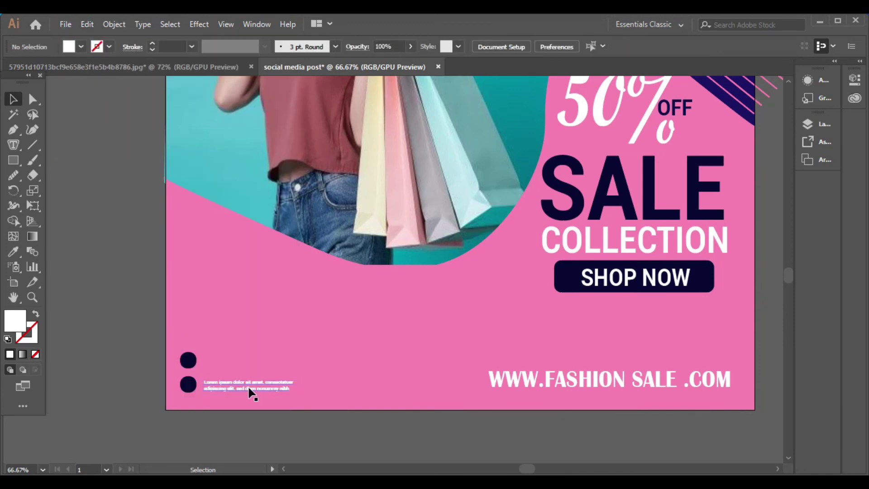
drag(249, 389, 245, 364)
click(136, 378)
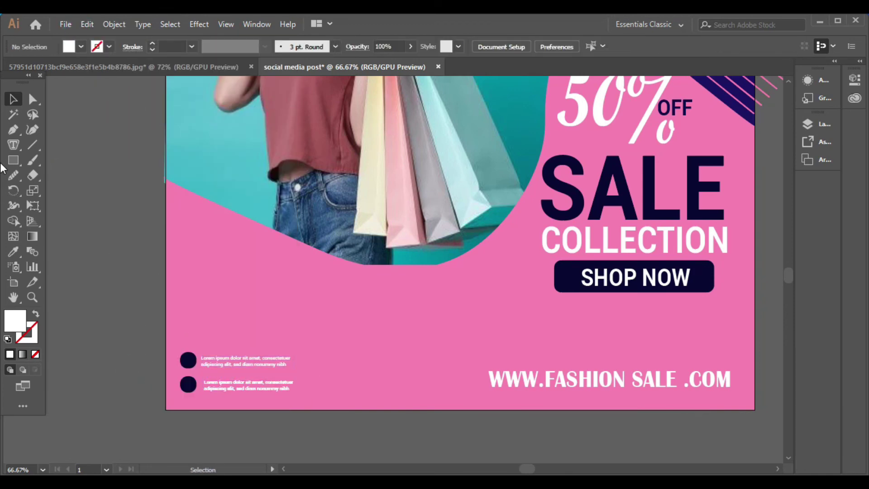
- Stretch the clipped photo slightly downward so it fills the gap above the curved pink shape
drag(181, 330, 182, 300)
scroll(406, 297, up, 2)
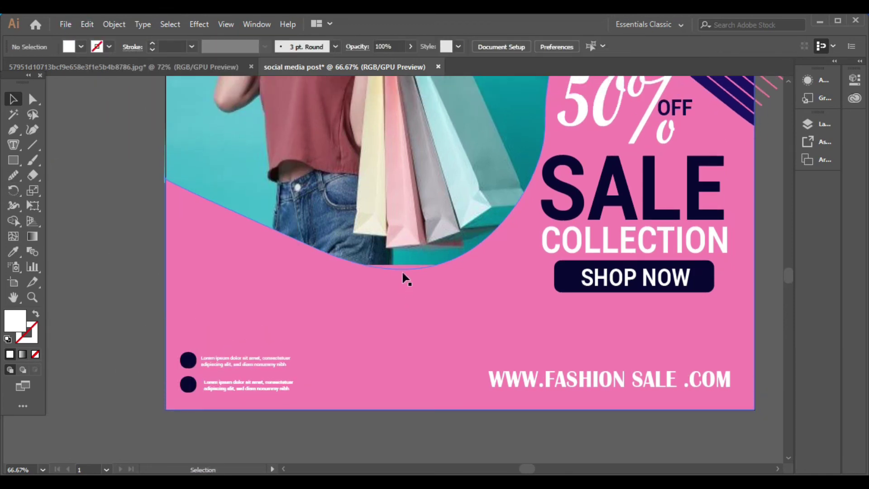
click(403, 272)
scroll(334, 309, down, 2)
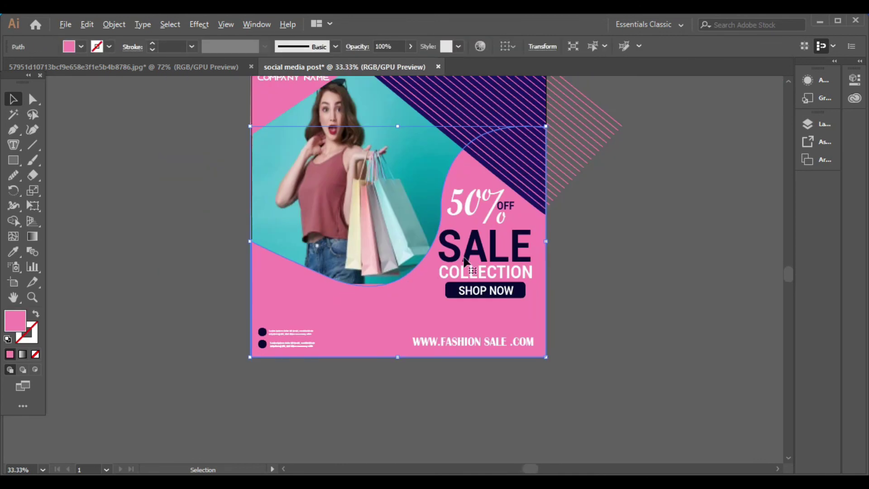
click(667, 211)
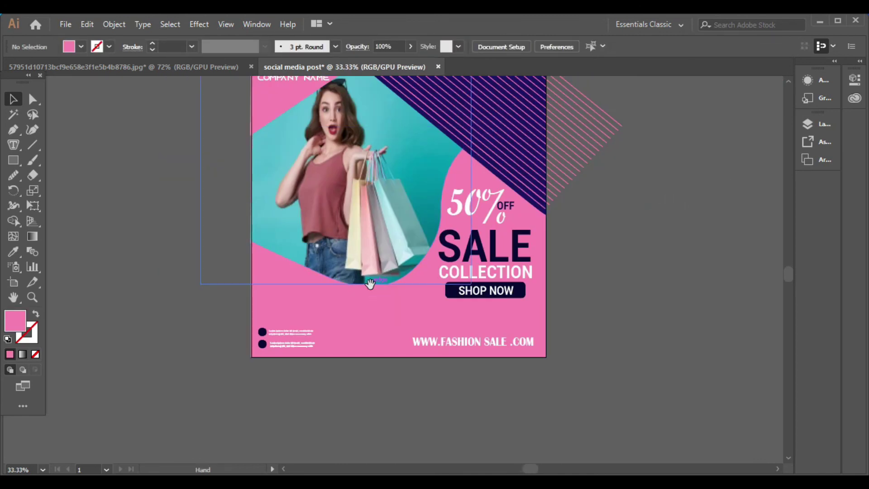
drag(370, 284, 358, 347)
click(370, 303)
click(625, 317)
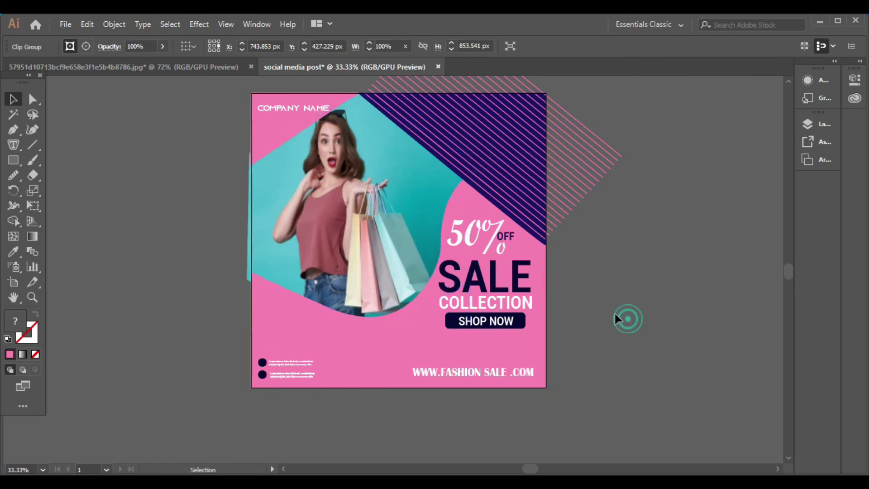
- Nudge the clipped photo sideways to an X position of 748.853 px, keeping the artboard's left edge covered
click(344, 247)
drag(343, 252, 346, 253)
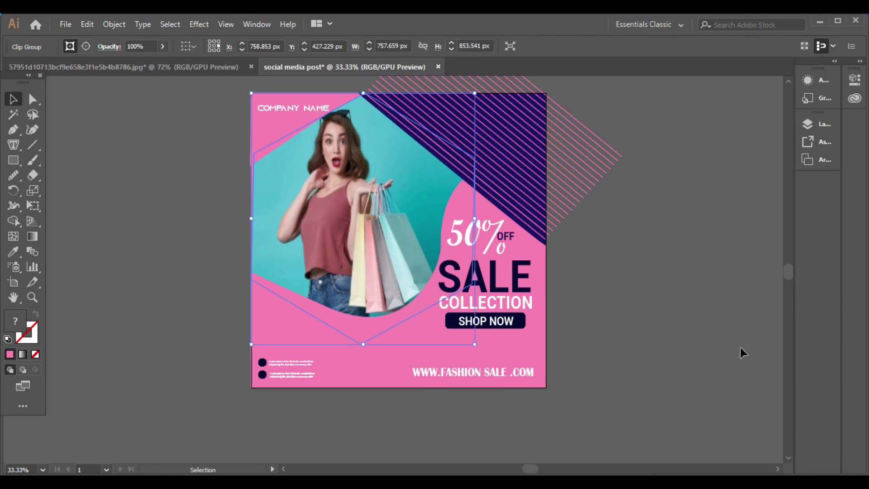
click(665, 329)
scroll(626, 206, up, 1)
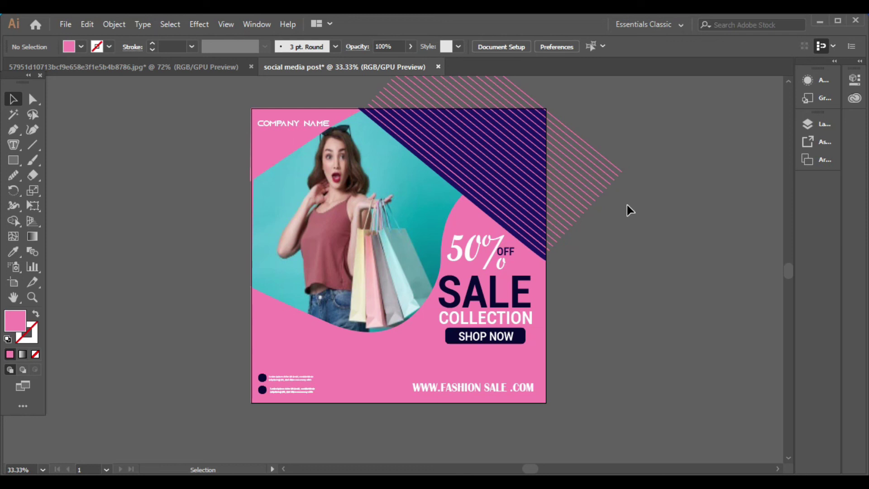
drag(200, 106, 368, 337)
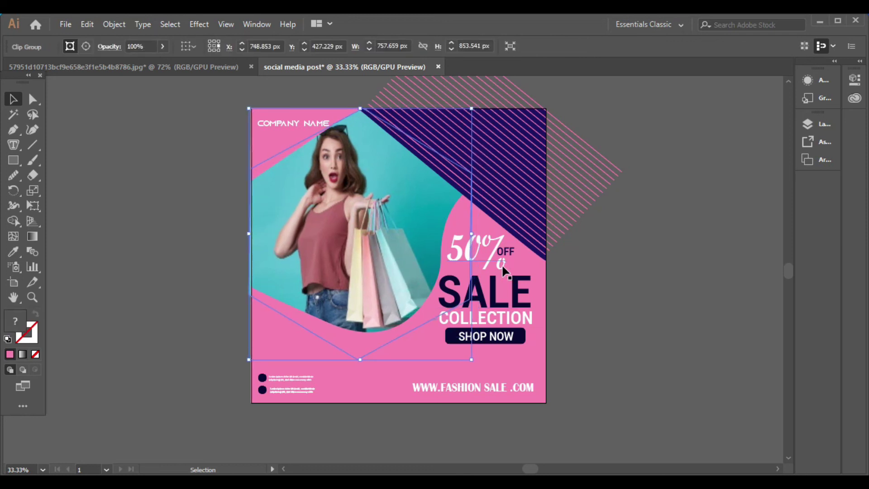
click(642, 290)
- Draw a rectangle over the whole artboard, matching its edges, on top of all the artwork
drag(13, 160, 56, 159)
drag(252, 109, 547, 401)
key(v)
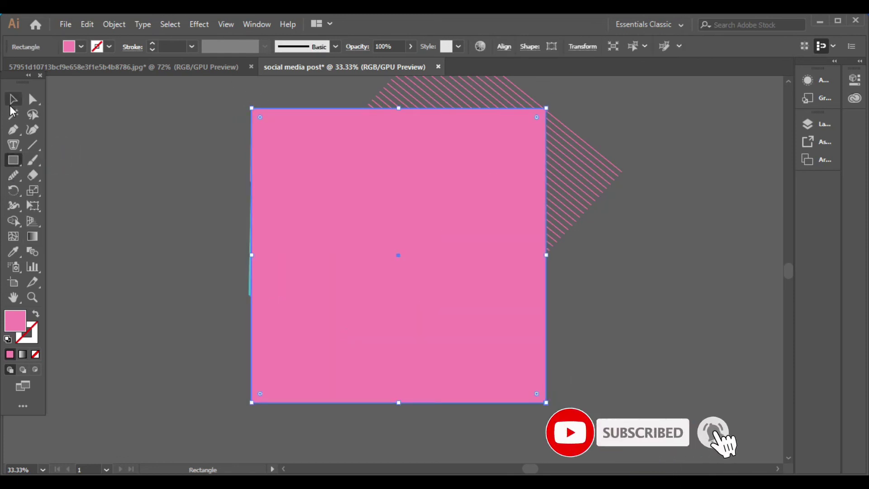
- Select all the artwork and make a clipping mask with the artboard-sized rectangle to trim the overhanging stripes and photo
key(ctrl+a)
right_click(705, 325)
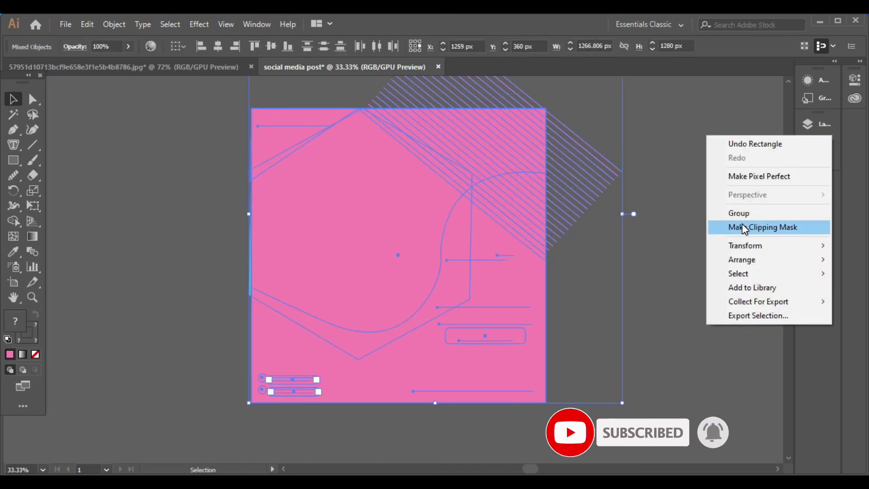
click(747, 227)
click(660, 260)
scroll(563, 214, up, 1)
scroll(563, 214, down, 1)
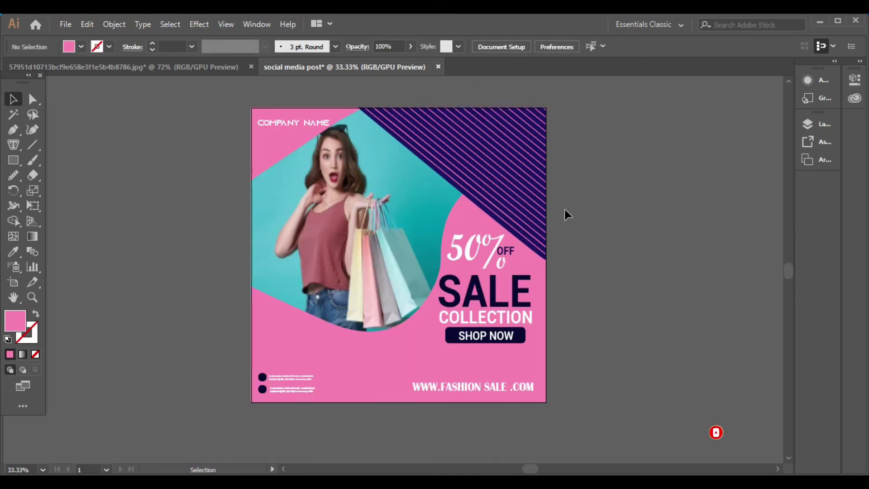